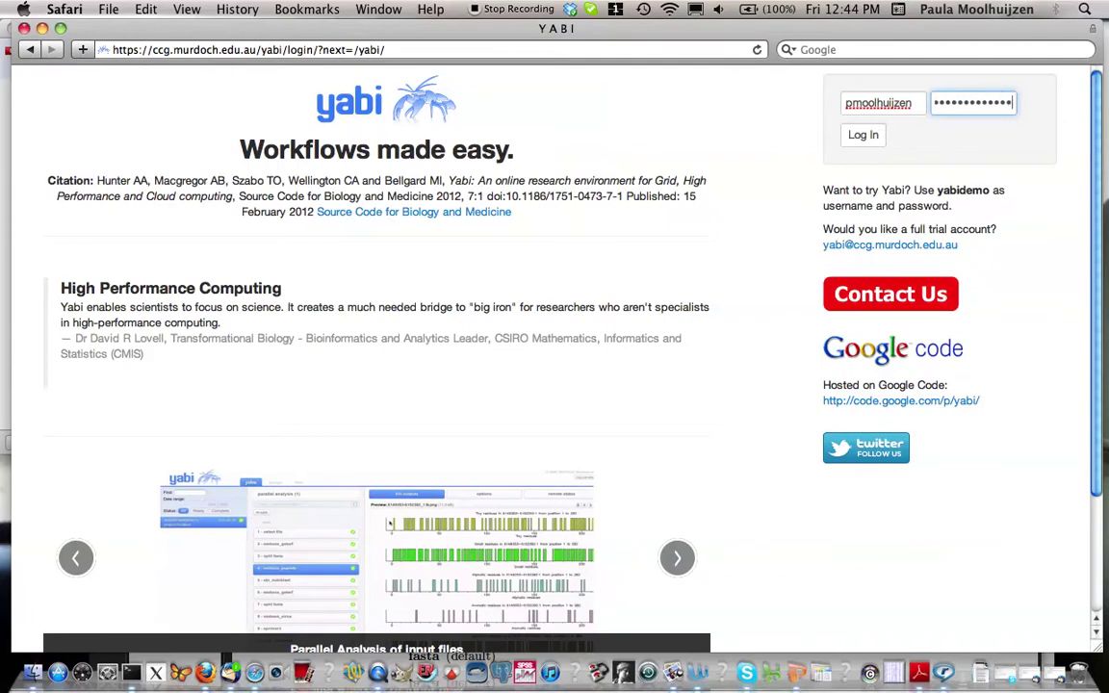
Log in with the entered credentials and add the select file tool to the new workflow
key(Return)
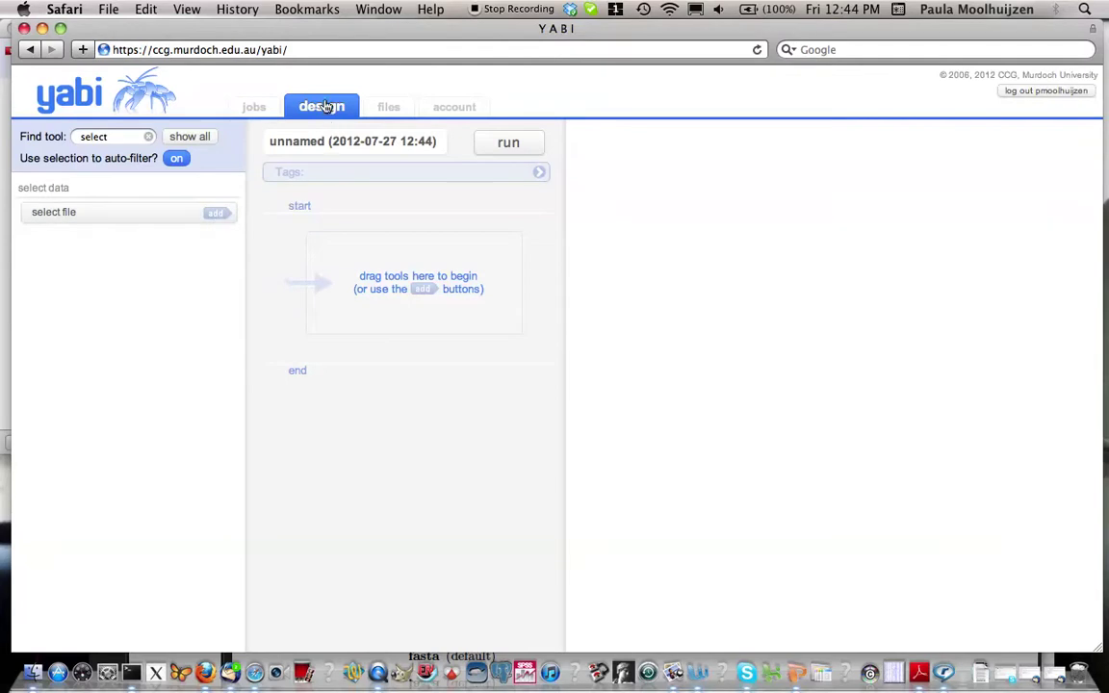
click(216, 212)
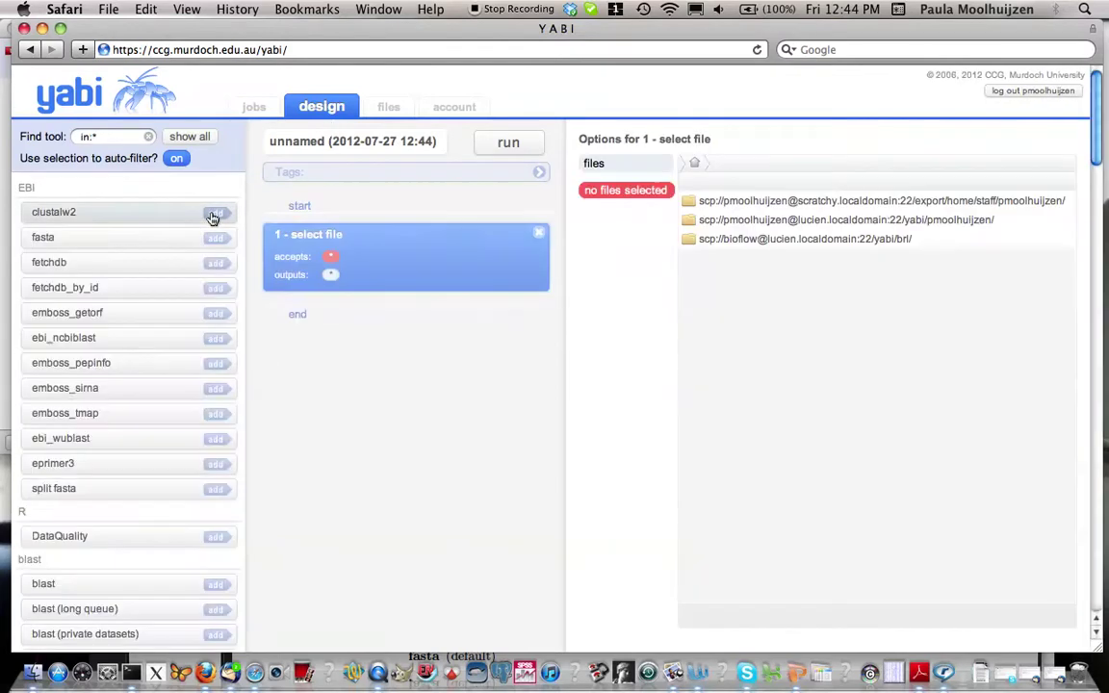
Choose CS3220_test_R1.fastq and CS3220_test_R2.fastq from the brl_test/wfp folder on the scratchy server as the workflow's input files
click(776, 201)
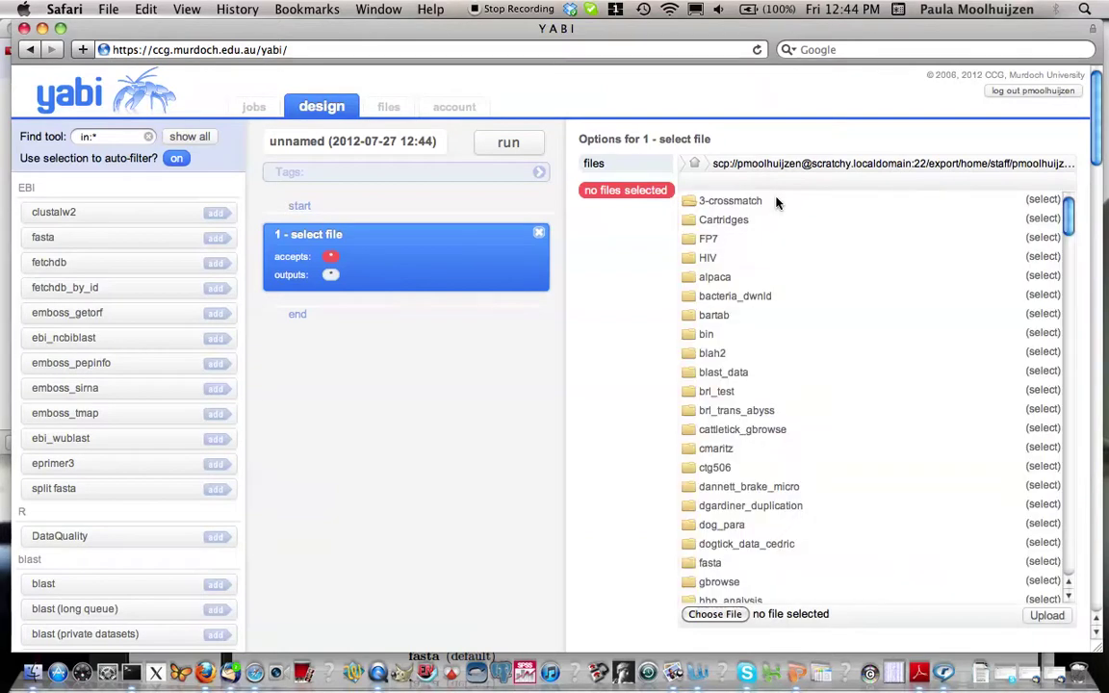
click(721, 392)
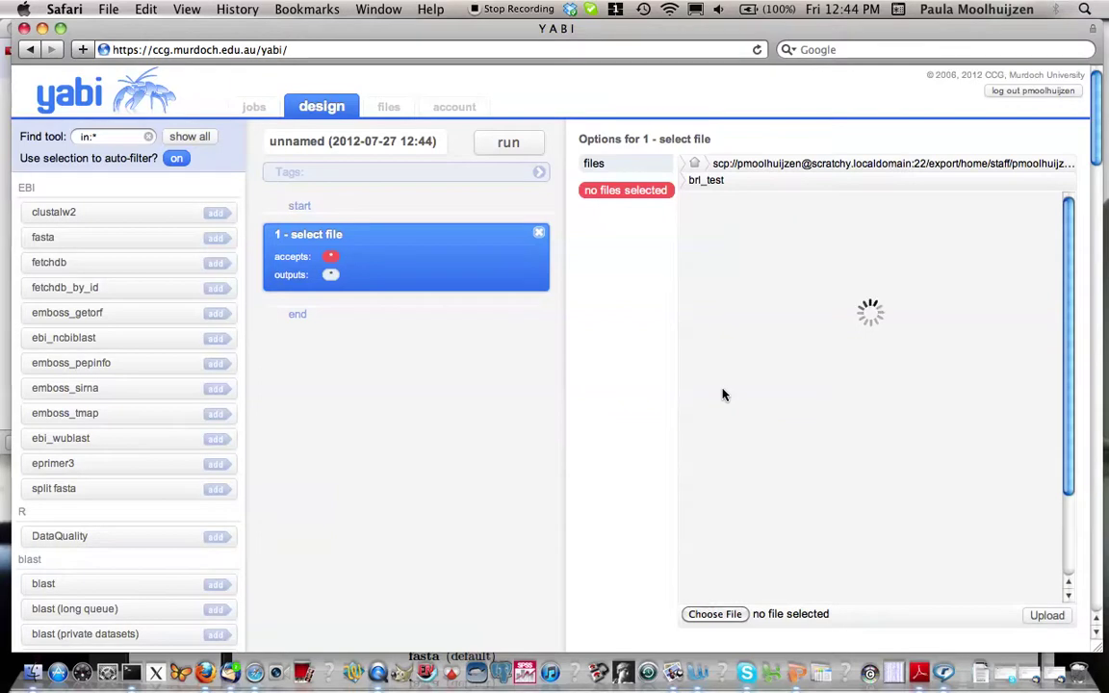
scroll(723, 391, down, 10)
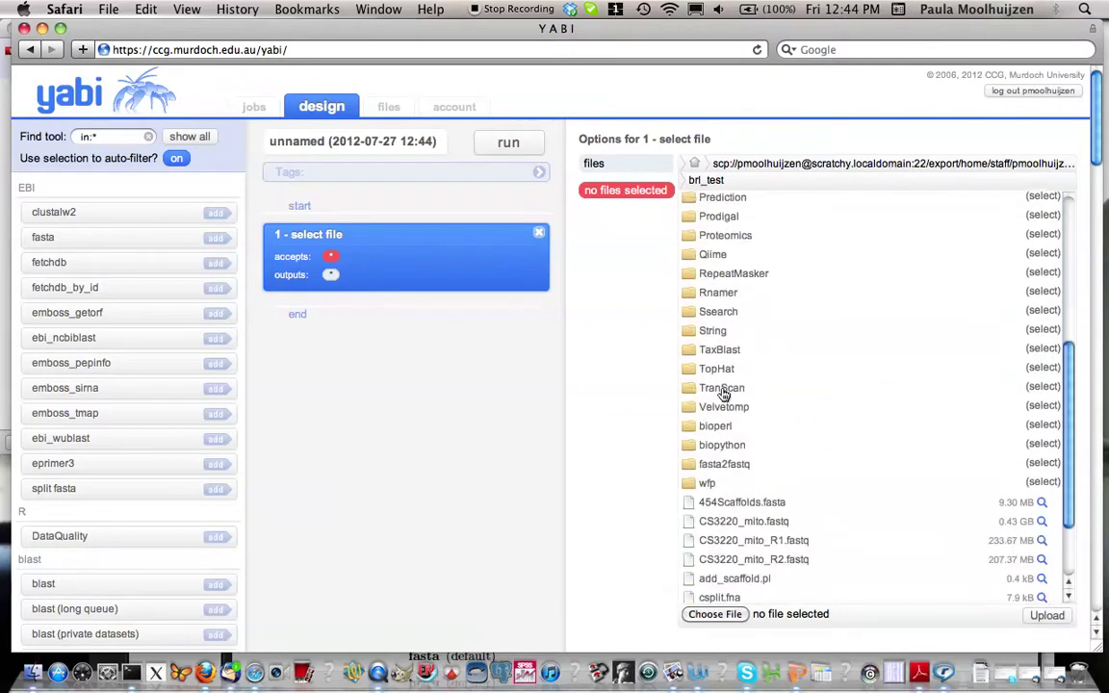
click(704, 489)
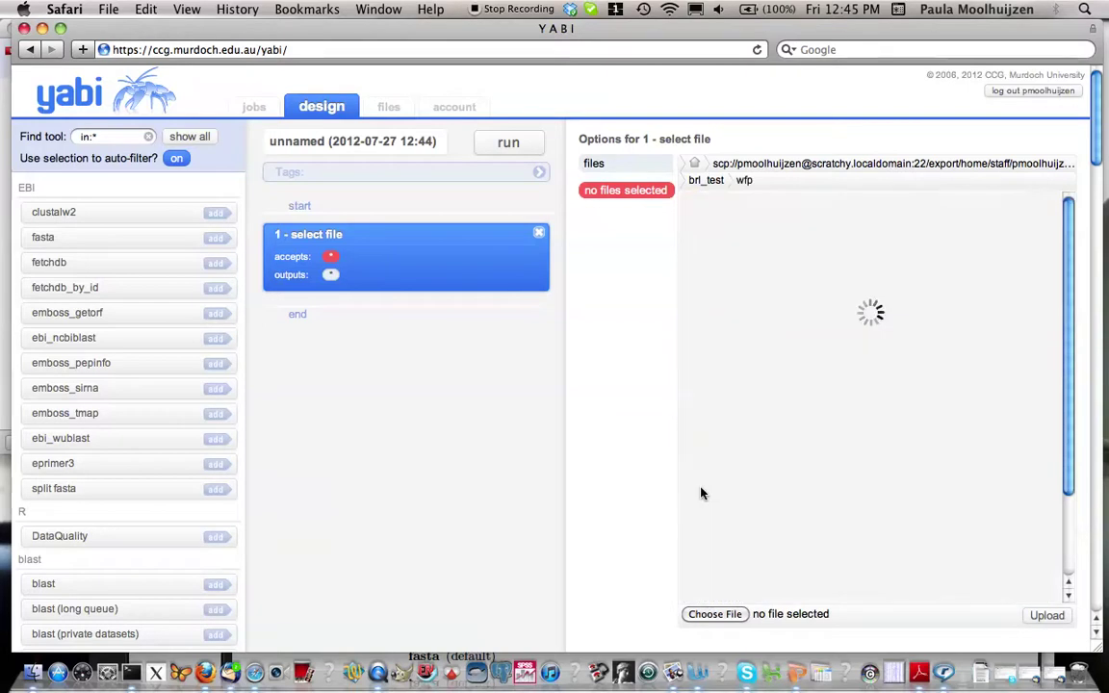
click(747, 279)
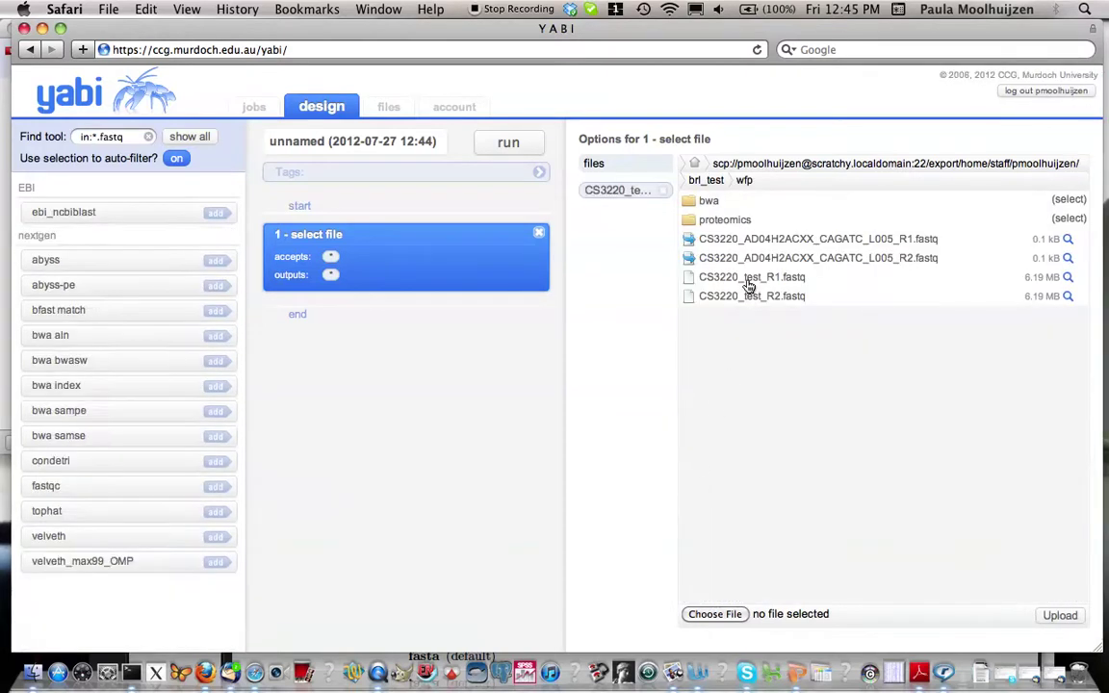
click(748, 298)
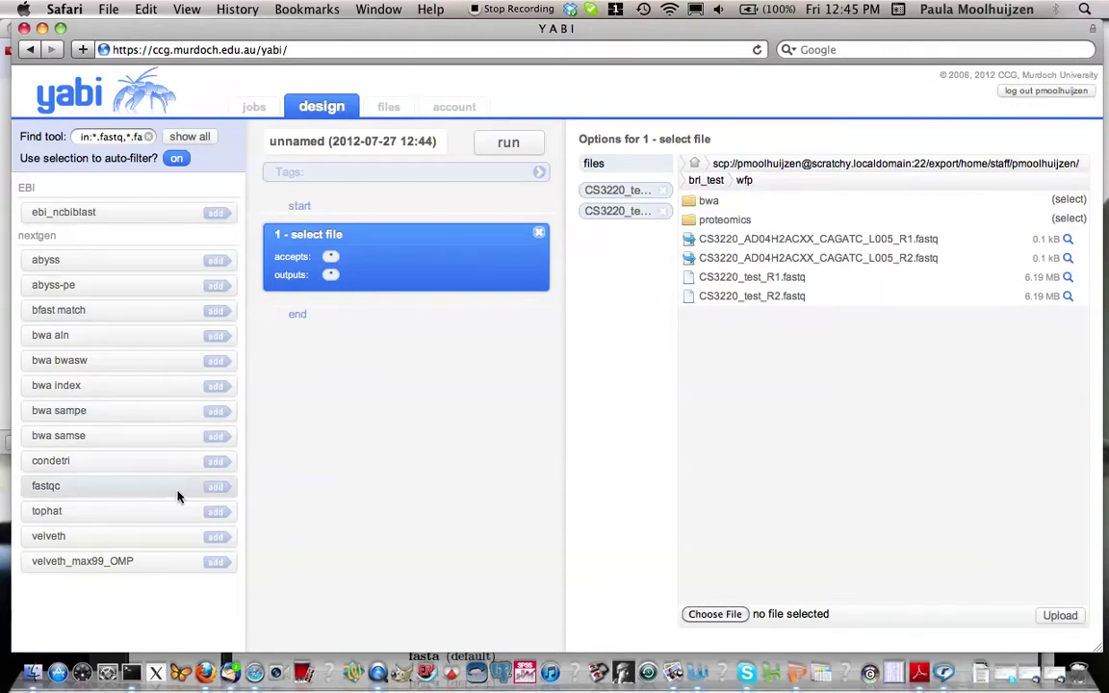
Add the fastqc tool after the select file step and review its tool description
drag(208, 494, 441, 355)
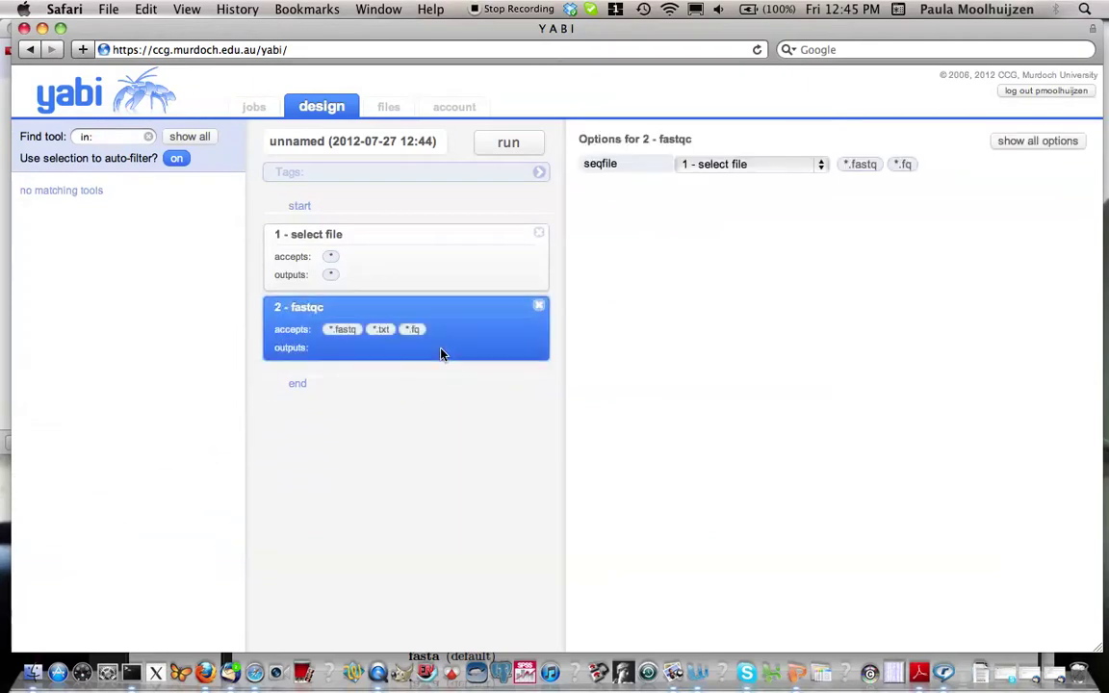
click(475, 282)
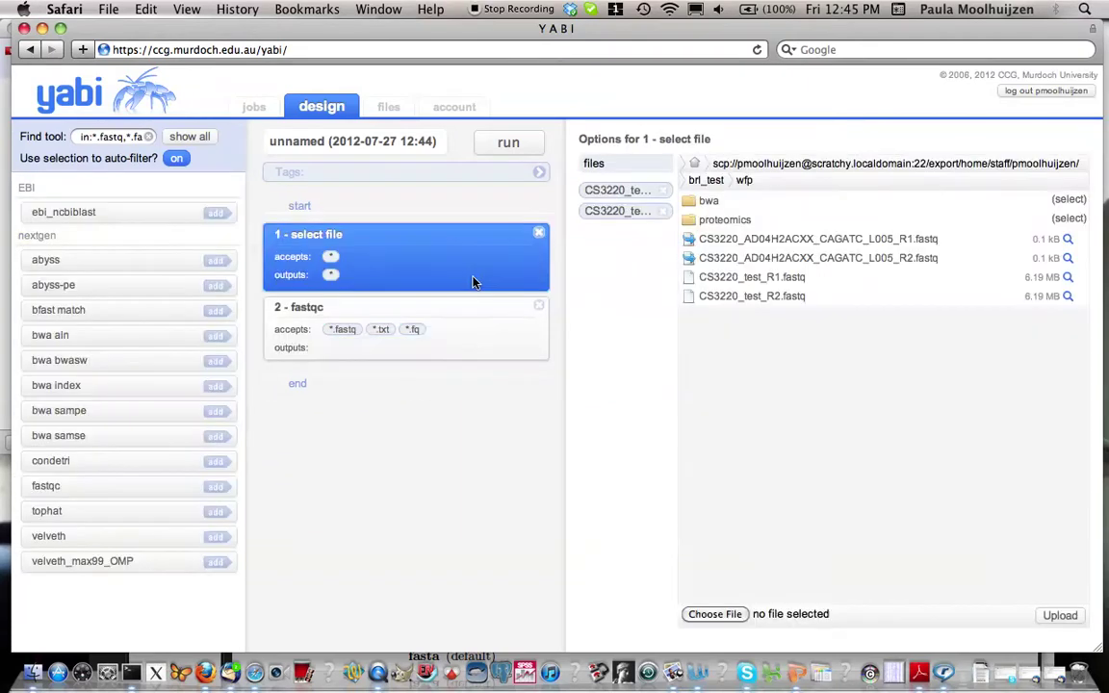
click(119, 493)
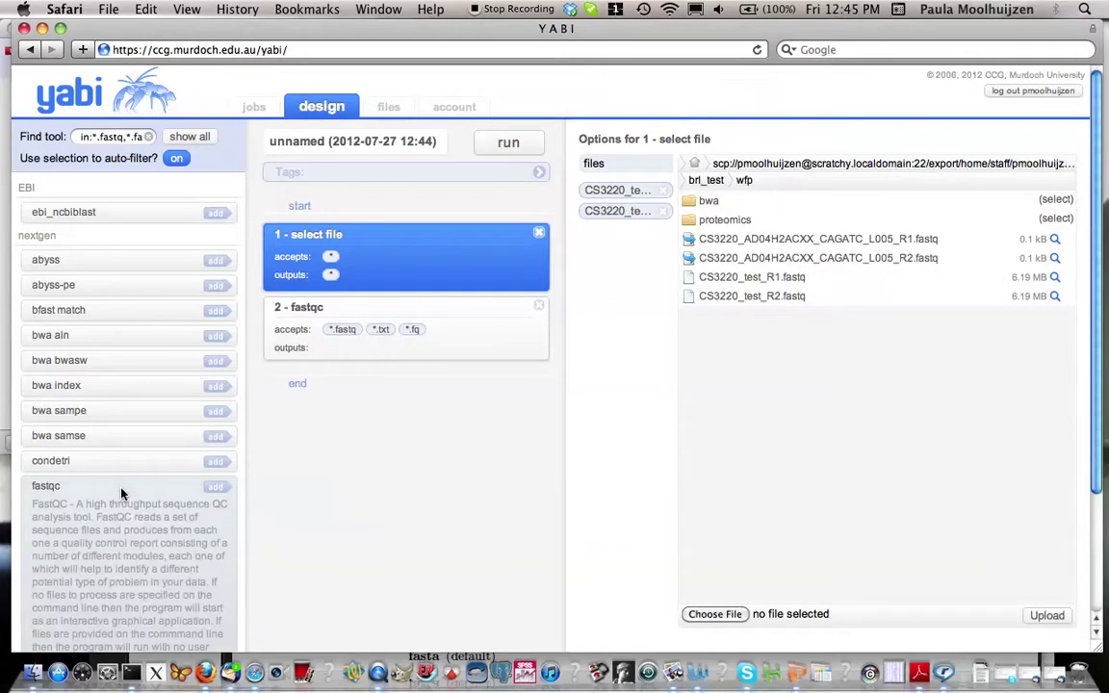
scroll(123, 486, down, 3)
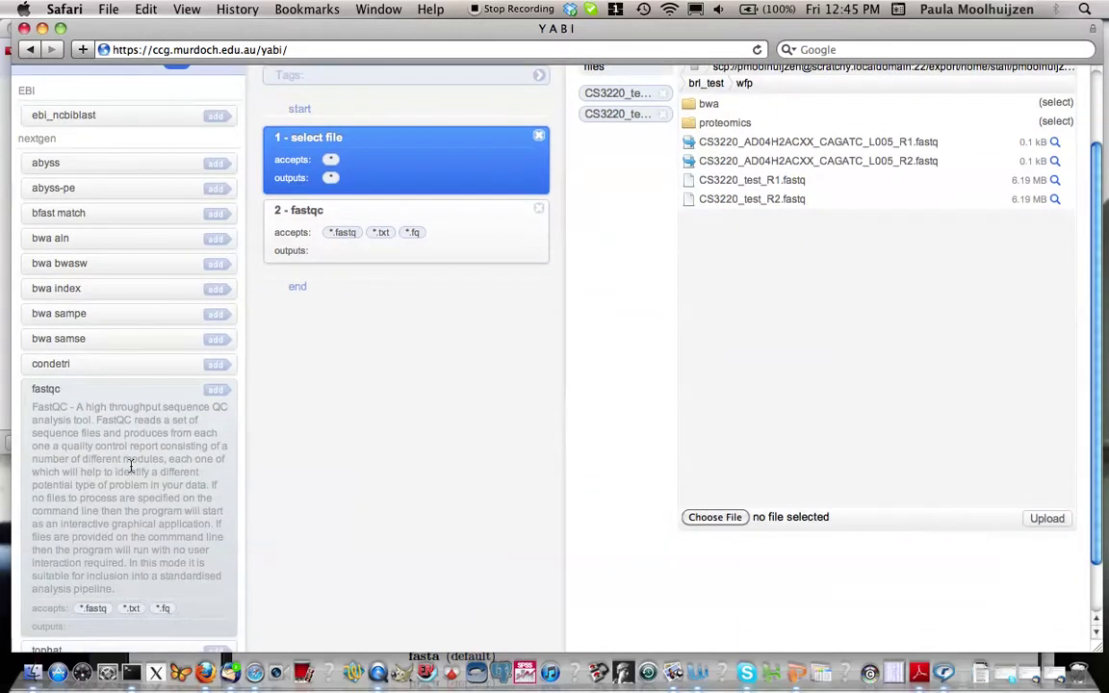
click(135, 398)
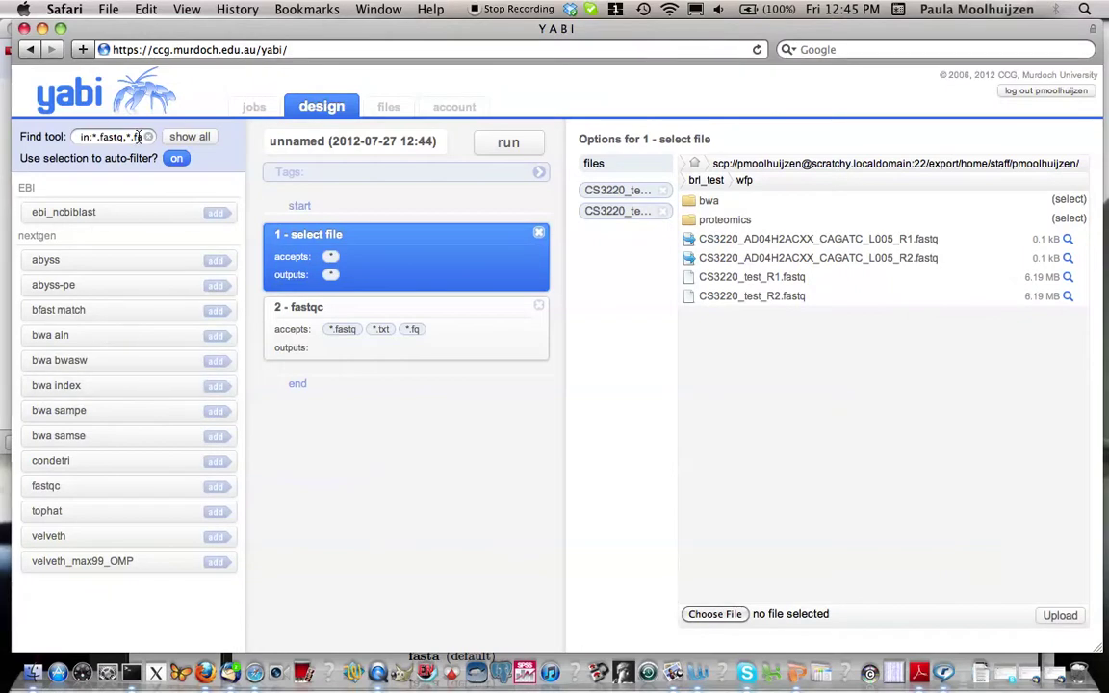
Search the tools for "conde" and add condetri as the third workflow step
drag(112, 137, 79, 137)
text(condeq)
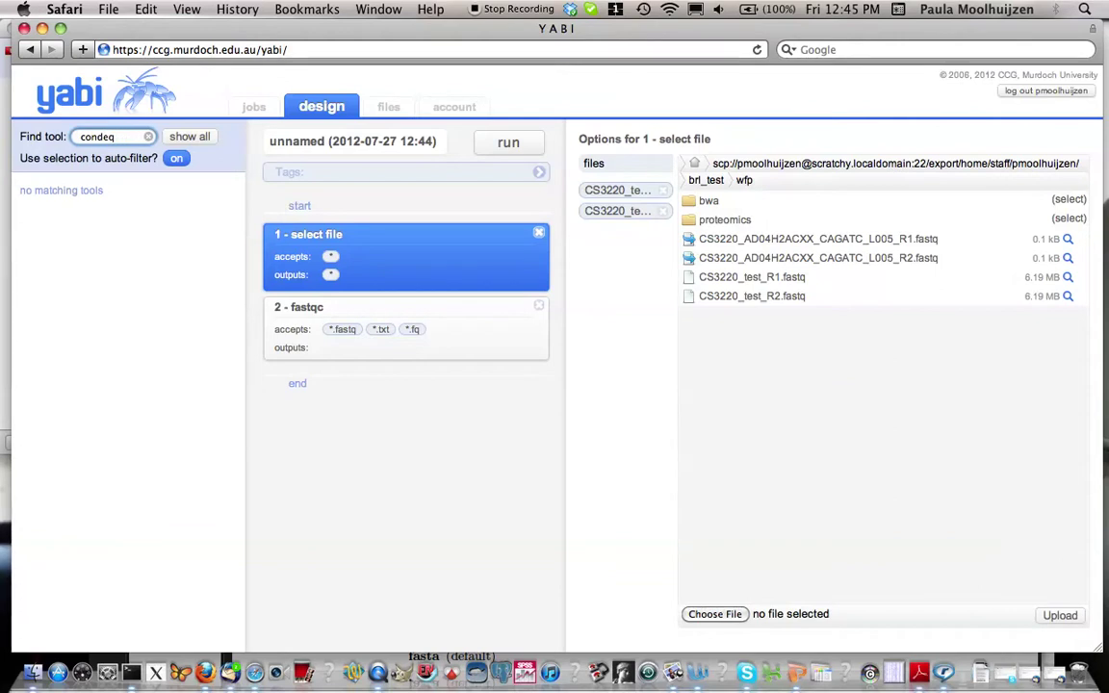
key(Delete)
key(Delete)
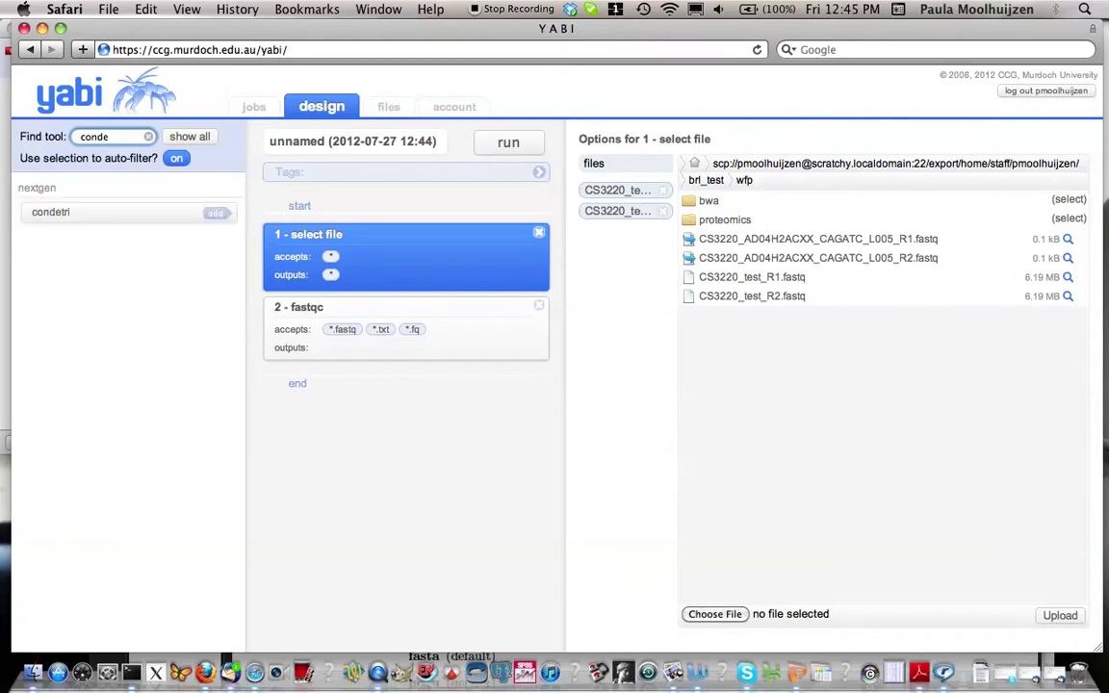
click(215, 213)
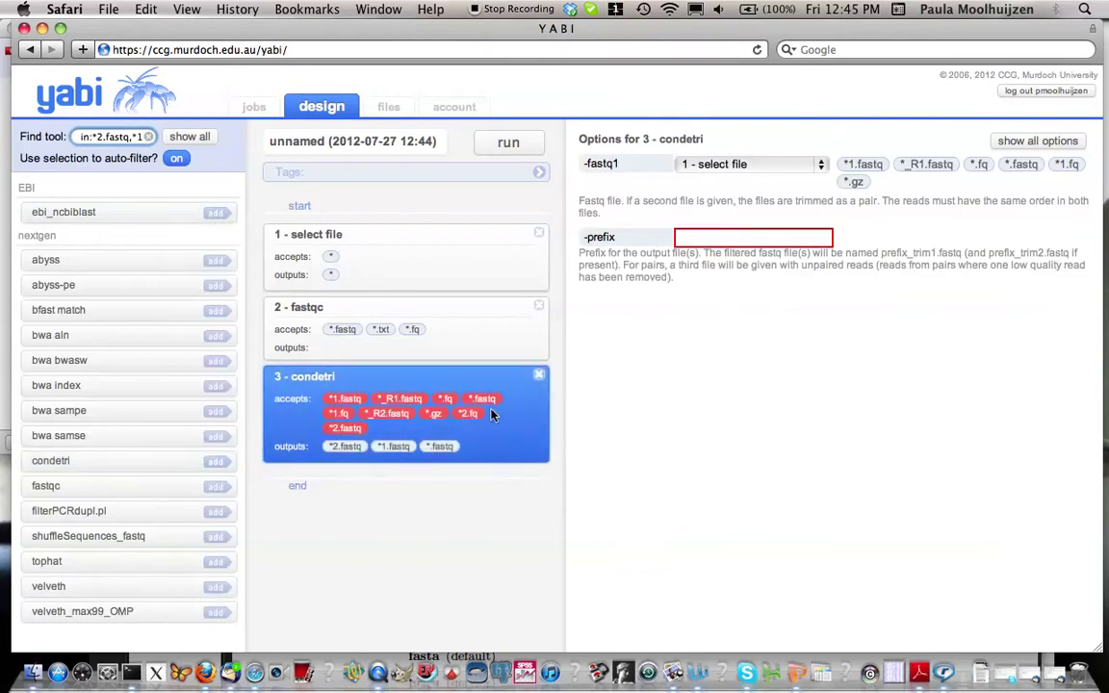
Show all condetri options, set fastq1 to CS3220_test_R1.fastq and fastq2 to CS3220_test_R2.fastq, and enter CS3220 as the prefix
click(1035, 141)
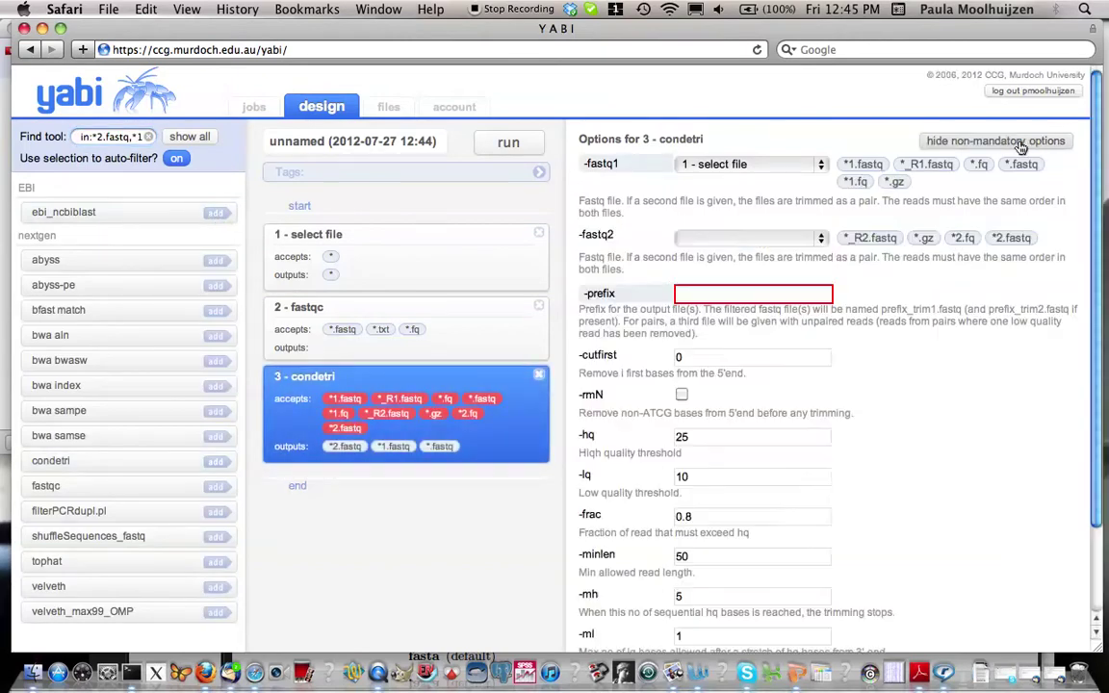
click(821, 167)
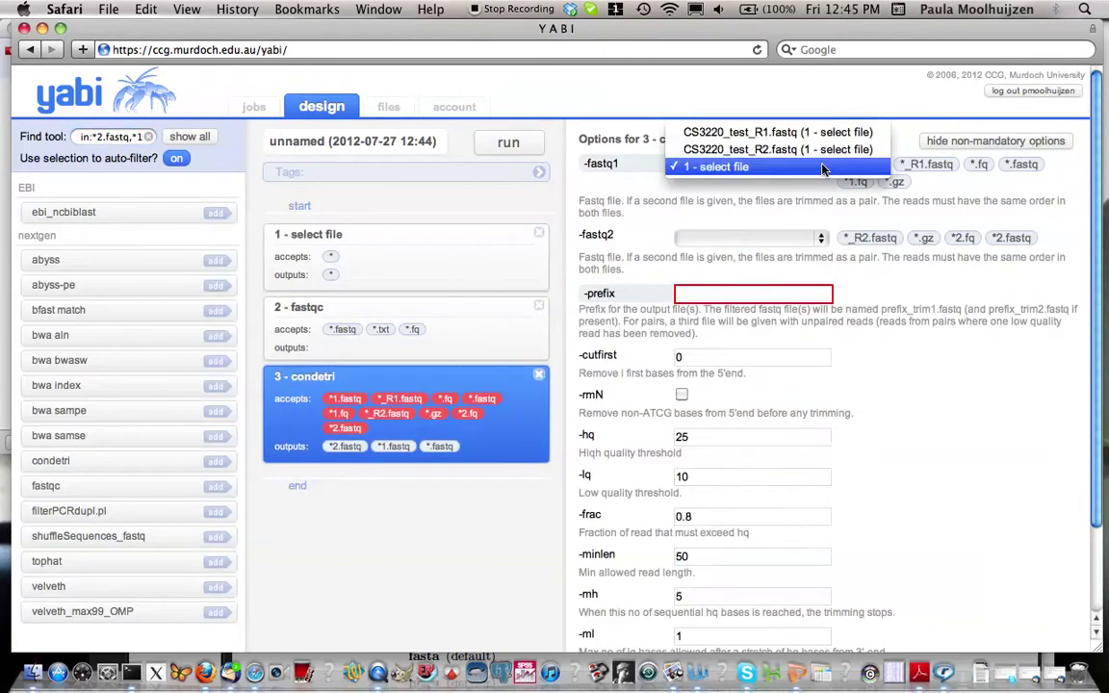
click(799, 132)
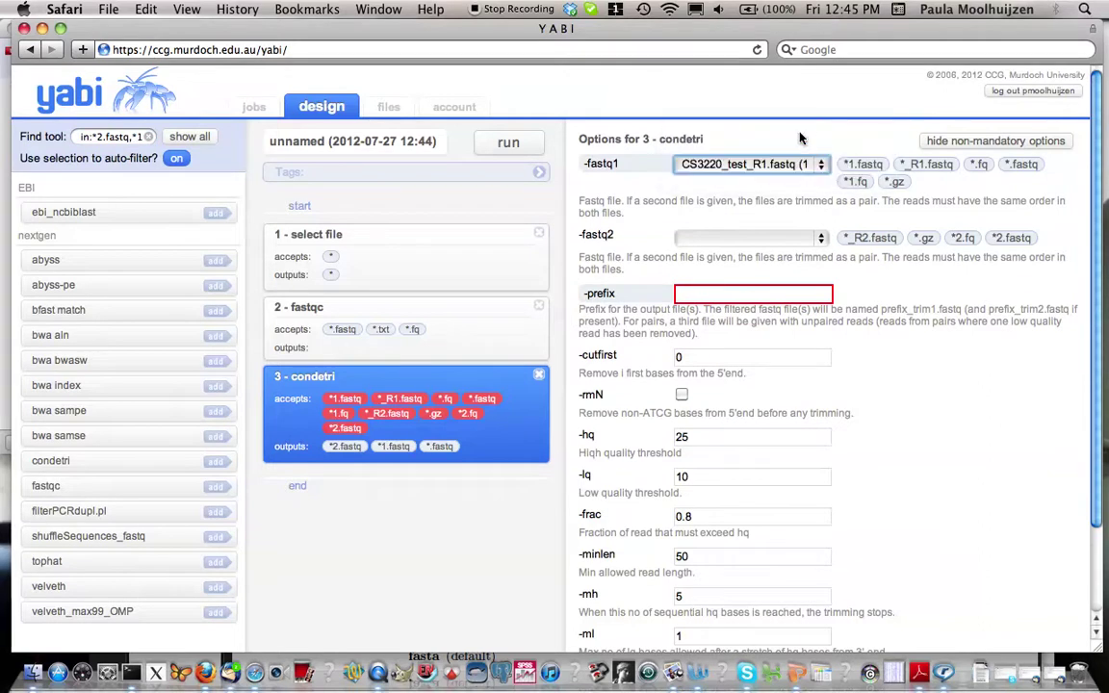
click(823, 240)
click(821, 258)
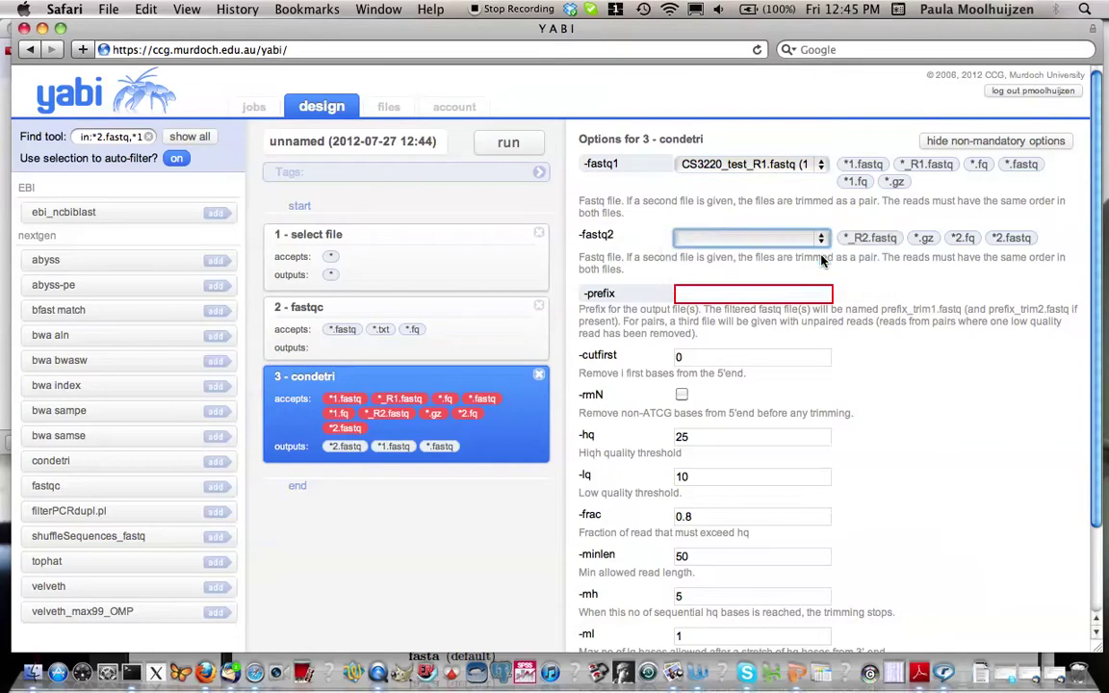
click(765, 293)
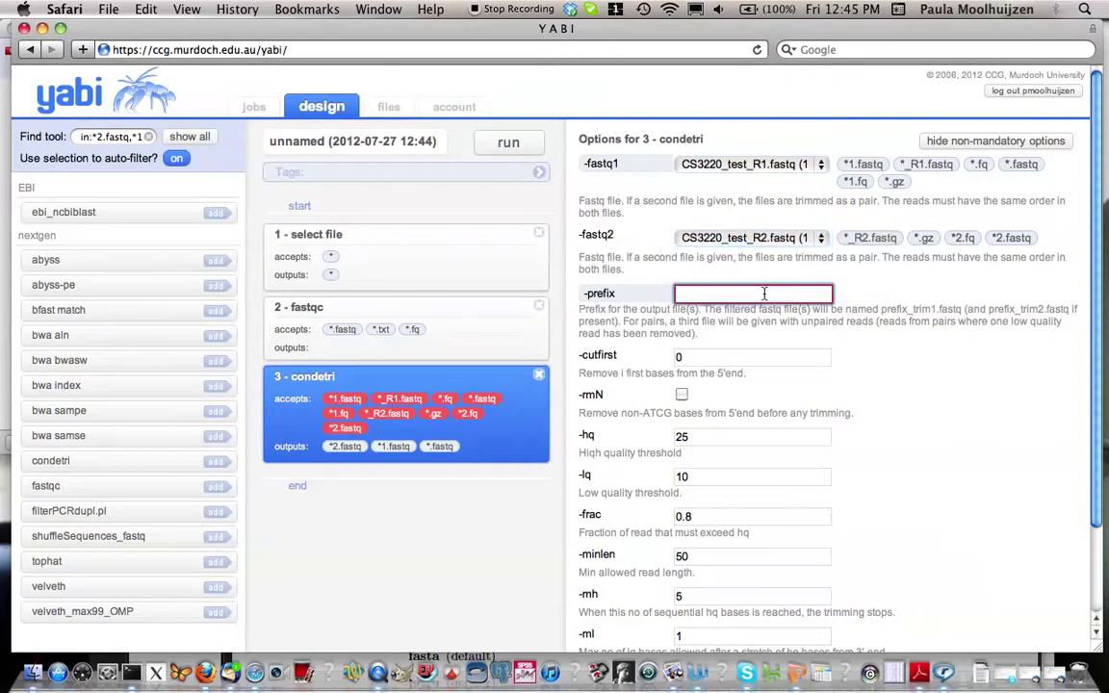
text(CS3220)
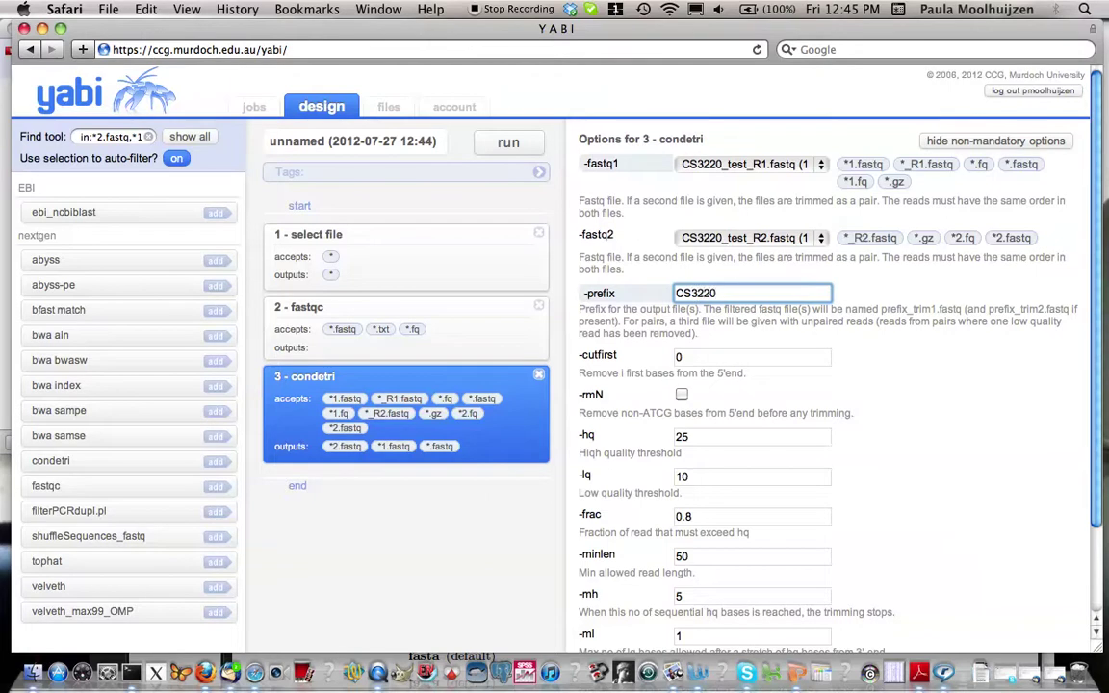
Set condetri's cutfirst to 6, enable rmN, and set the sc scoring value to 33
click(676, 358)
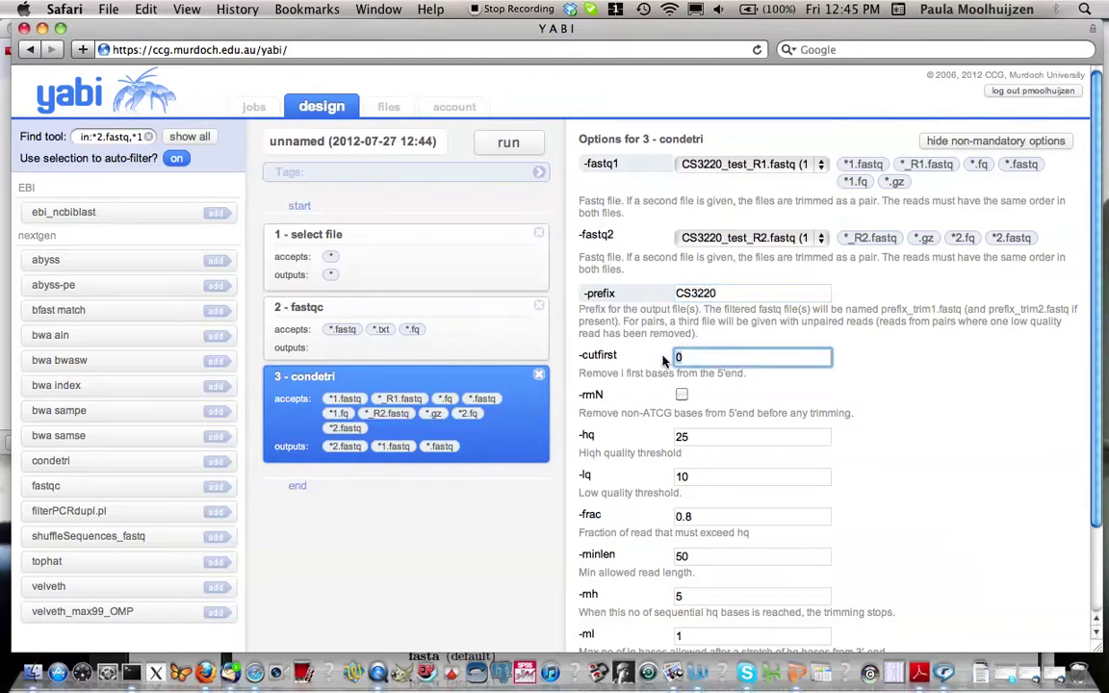
text(6)
click(682, 397)
scroll(712, 394, down, 2)
click(733, 351)
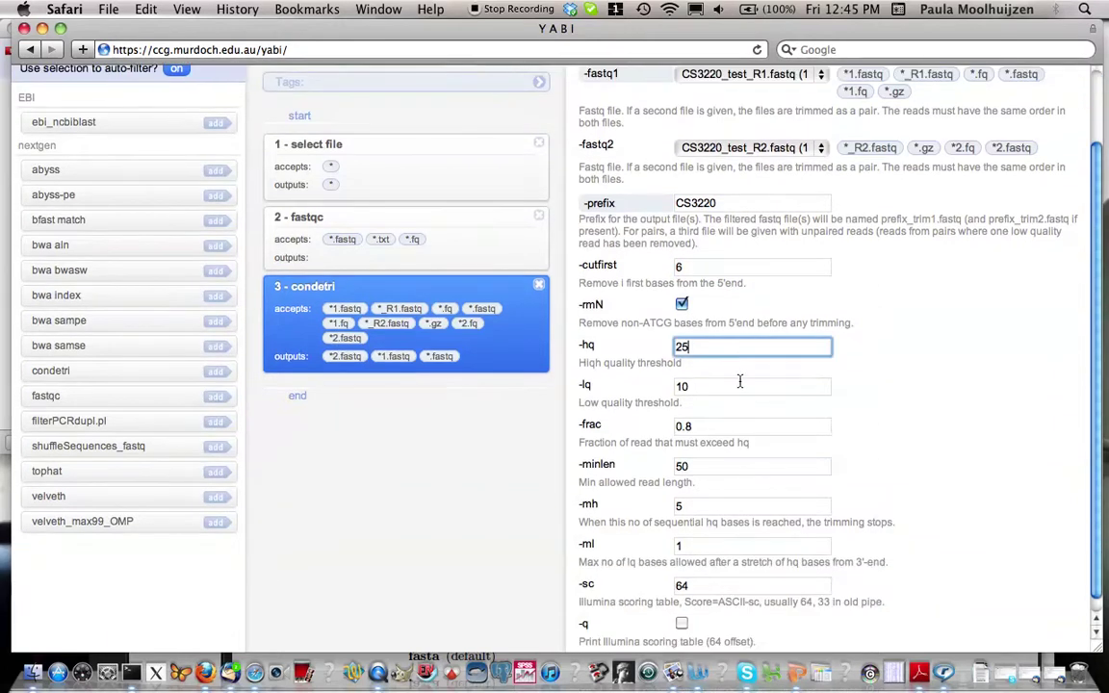
click(738, 386)
scroll(809, 414, down, 1)
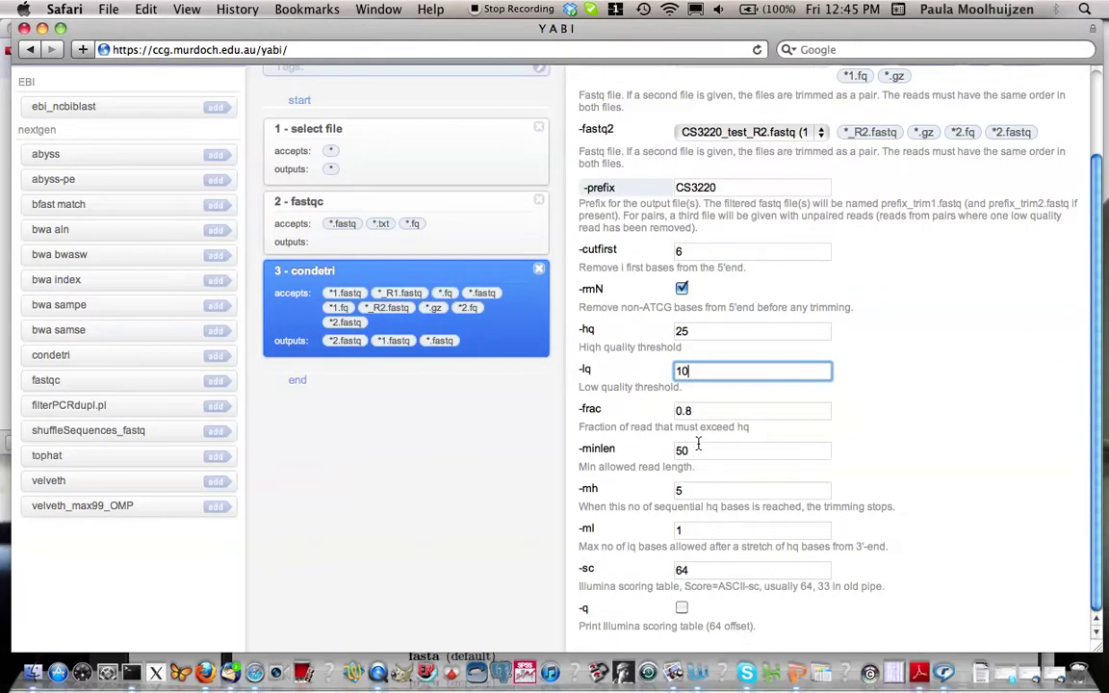
double_click(693, 570)
text(33)
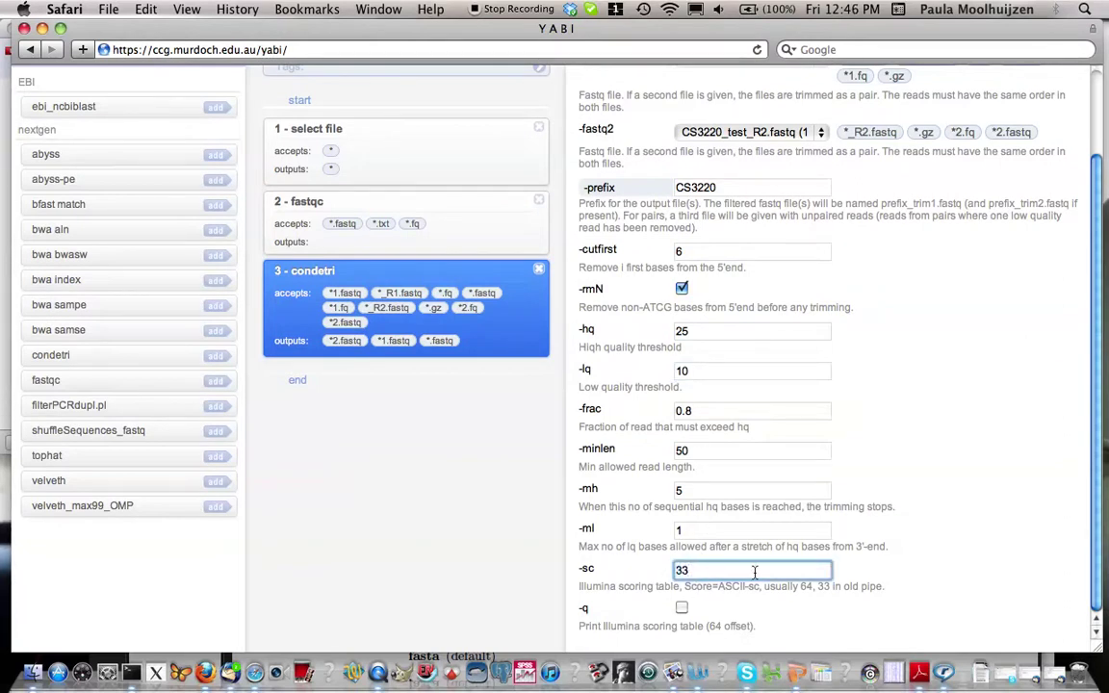
click(450, 513)
Add shuffleSequences_fastq as the fourth workflow step, after condetri
scroll(450, 513, up, 1)
scroll(450, 513, up, 2)
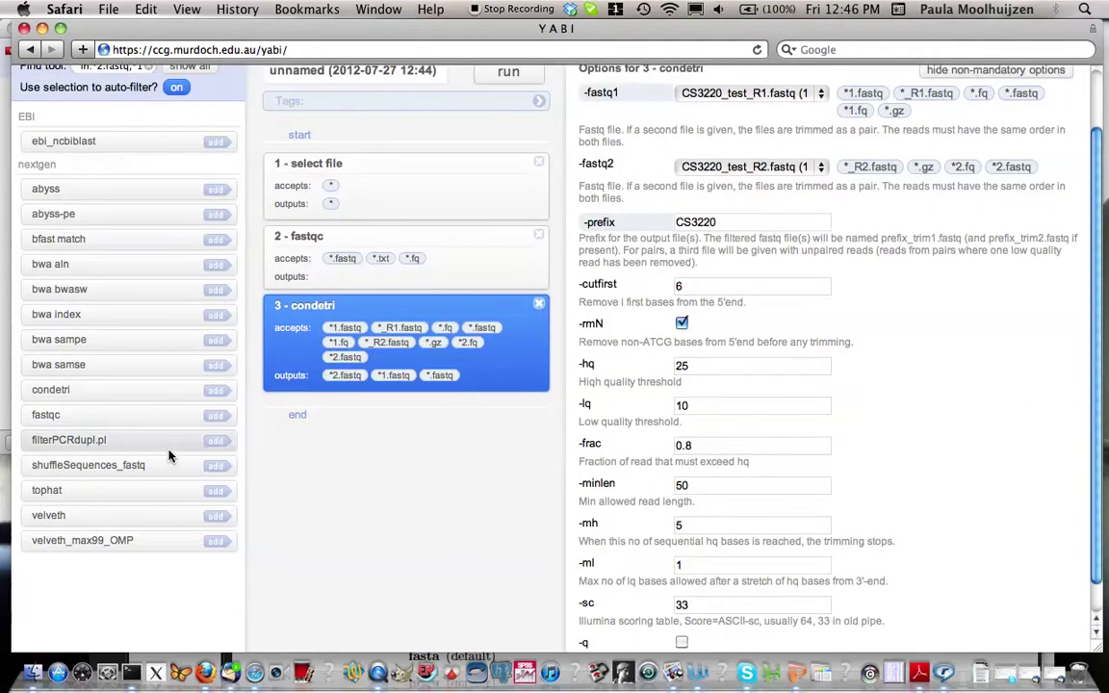
click(211, 470)
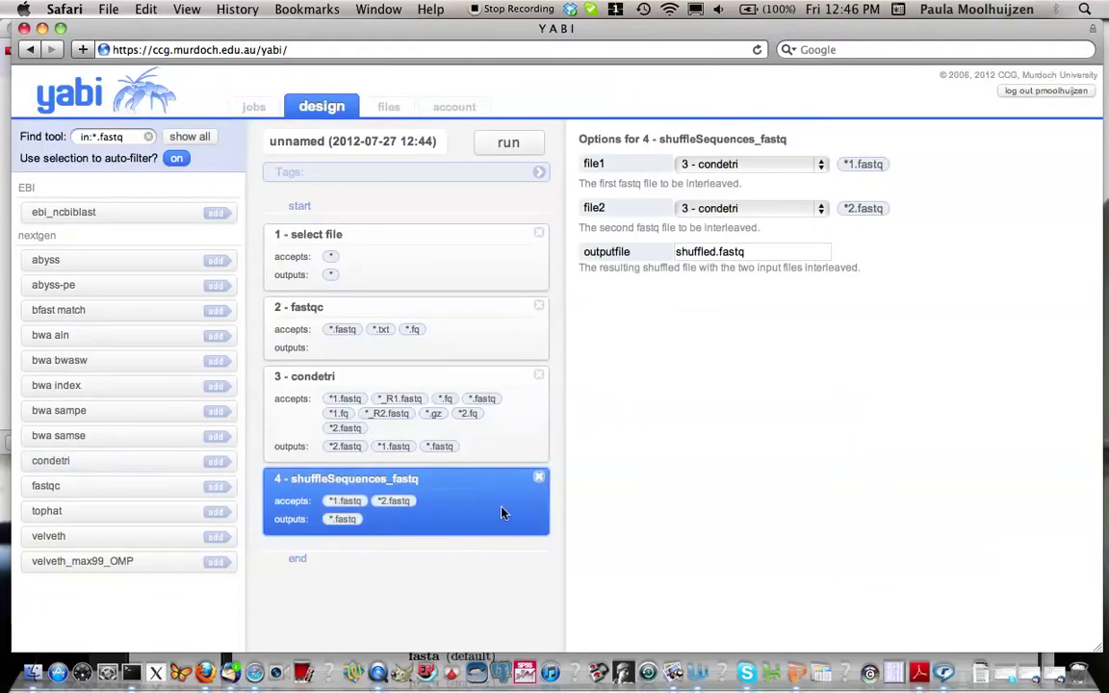
click(822, 167)
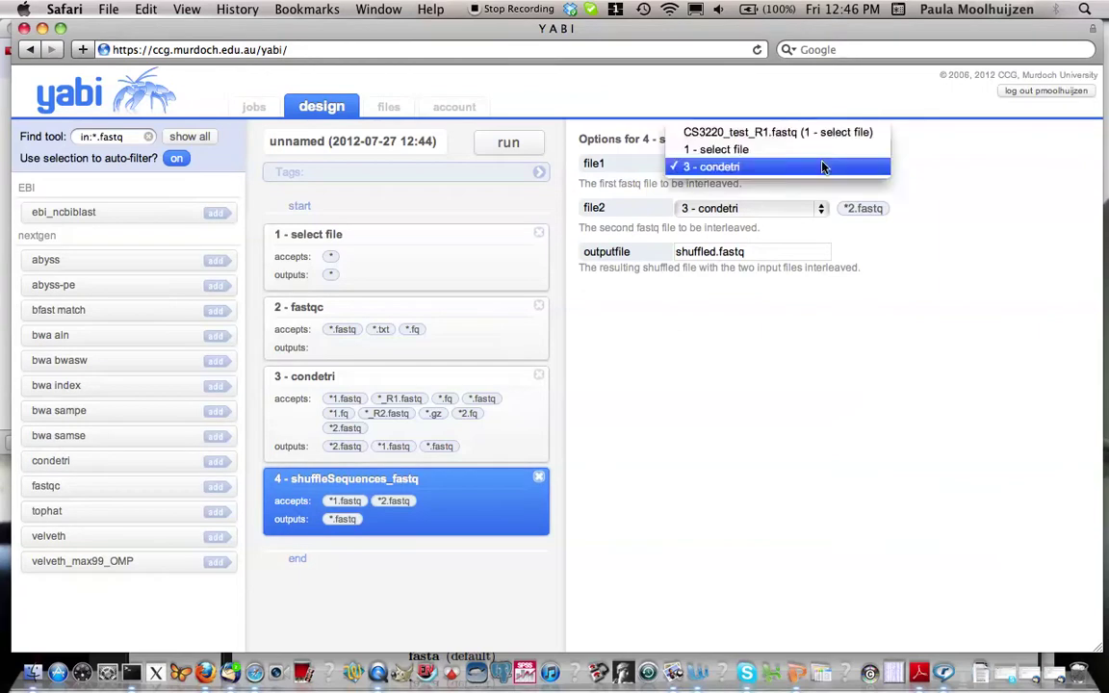
click(813, 132)
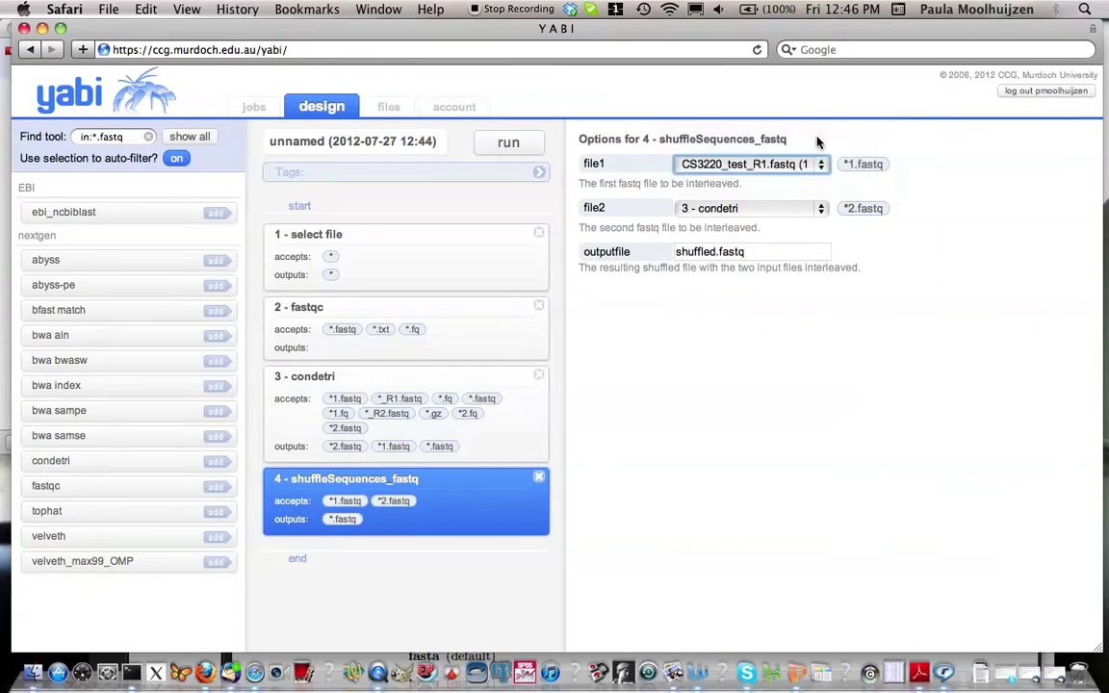
click(819, 212)
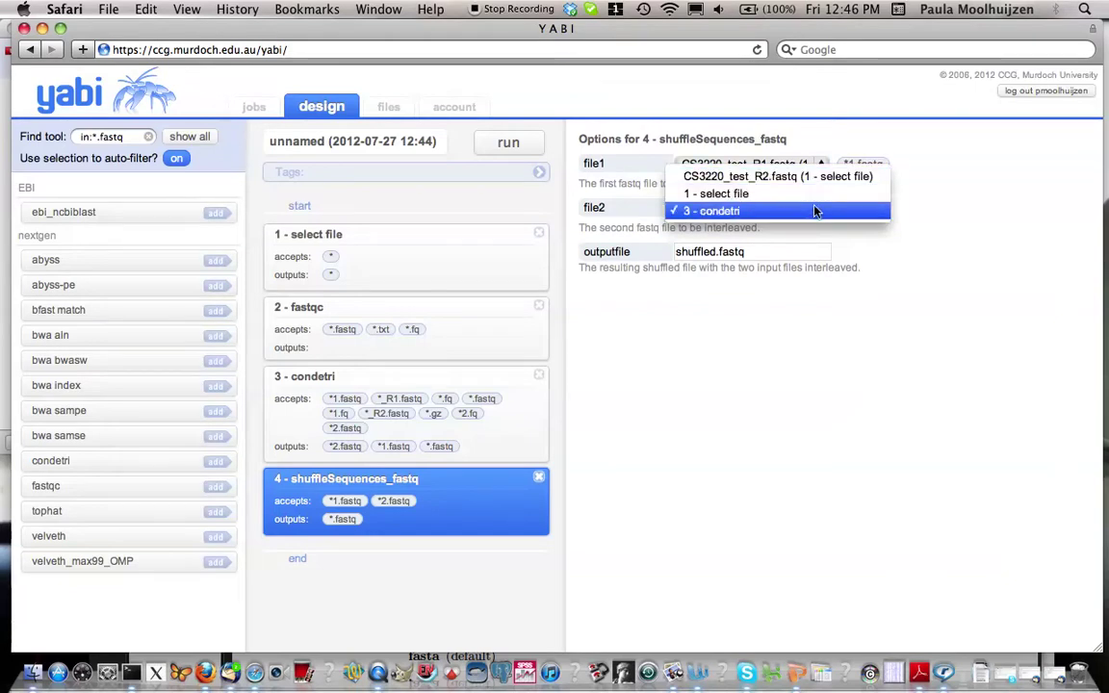
click(817, 210)
click(824, 167)
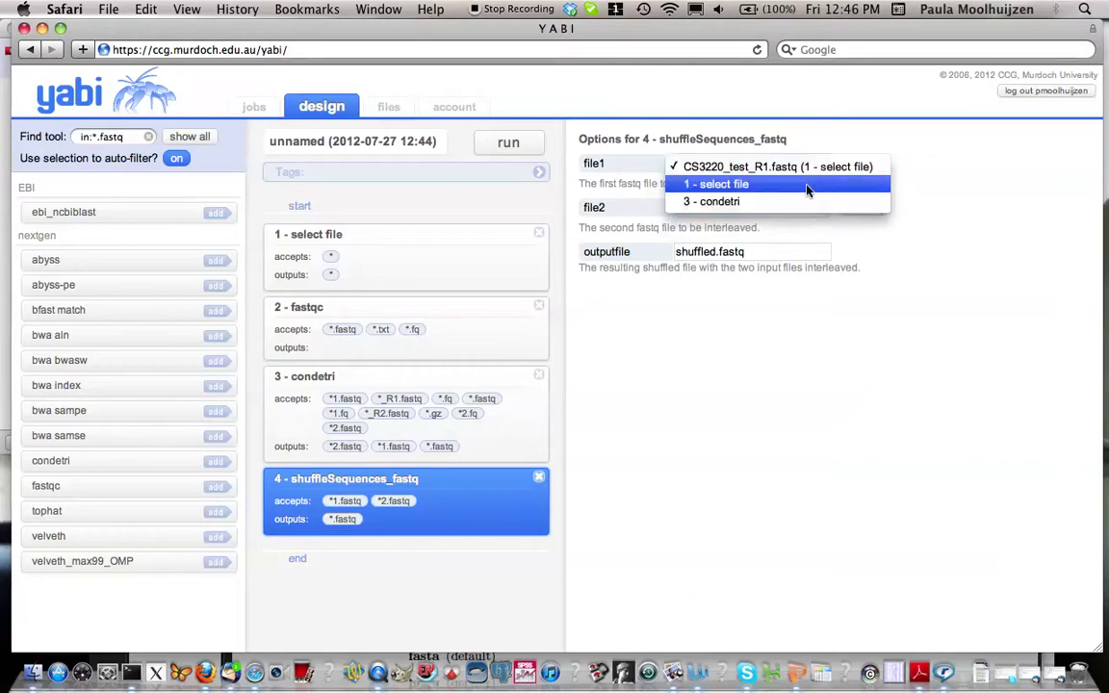
click(804, 203)
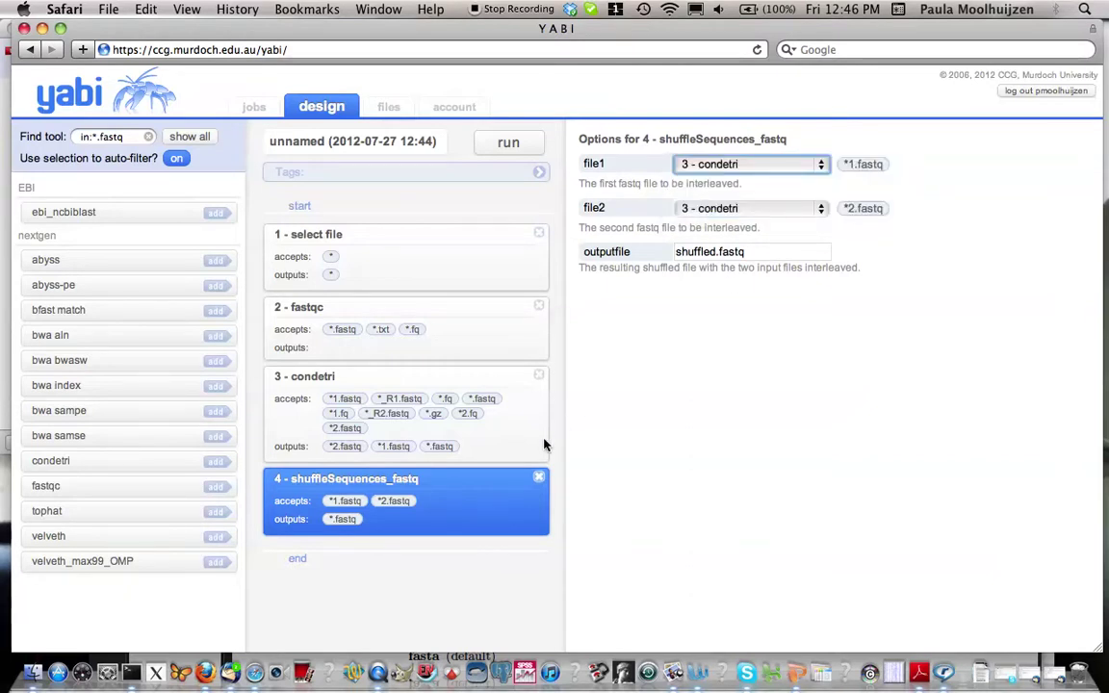
click(769, 256)
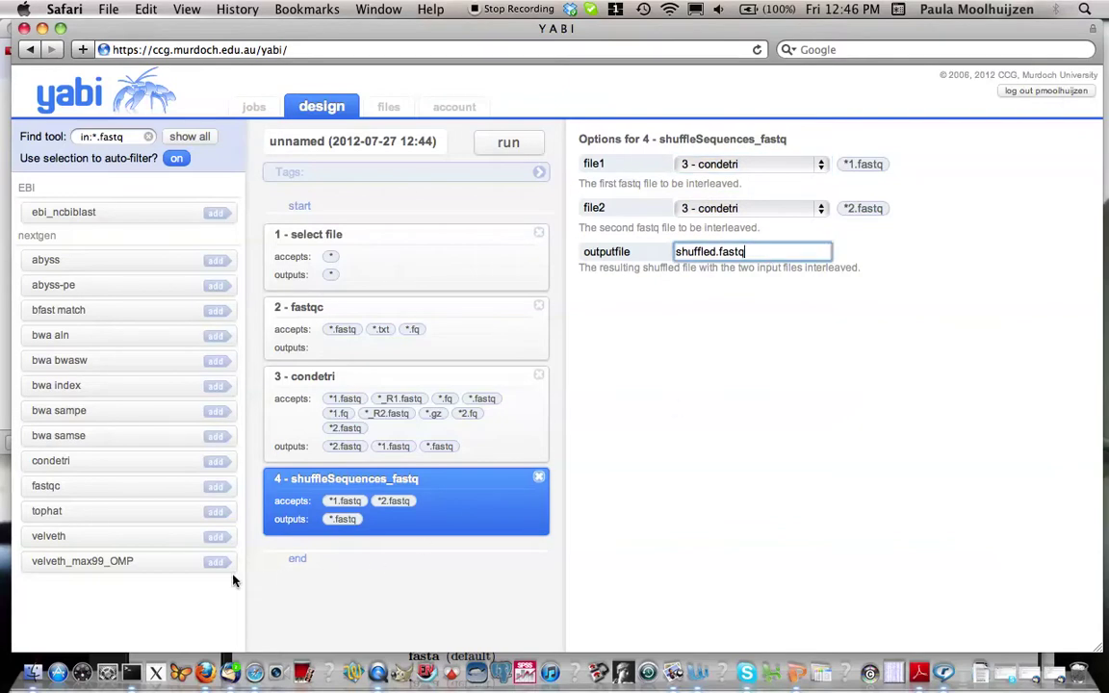
Add velveth as the fifth workflow step, after shuffleSequences_fastq
click(214, 539)
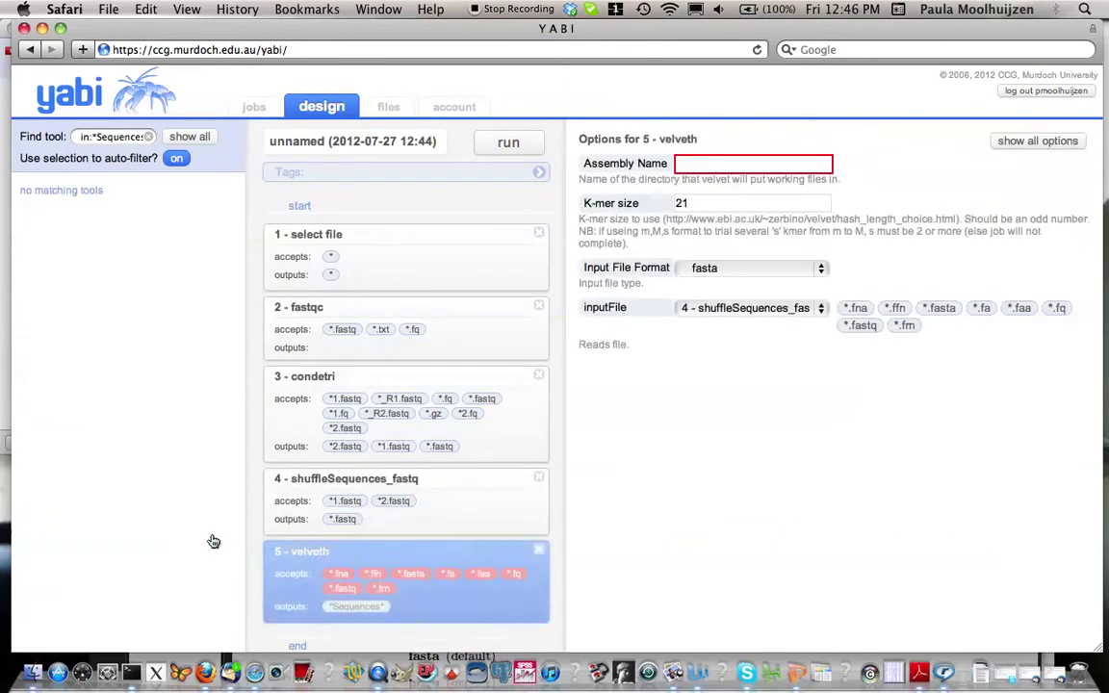
Replace the velveth step with velveth_max99_OMP, placed after shuffleSequences_fastq
click(539, 550)
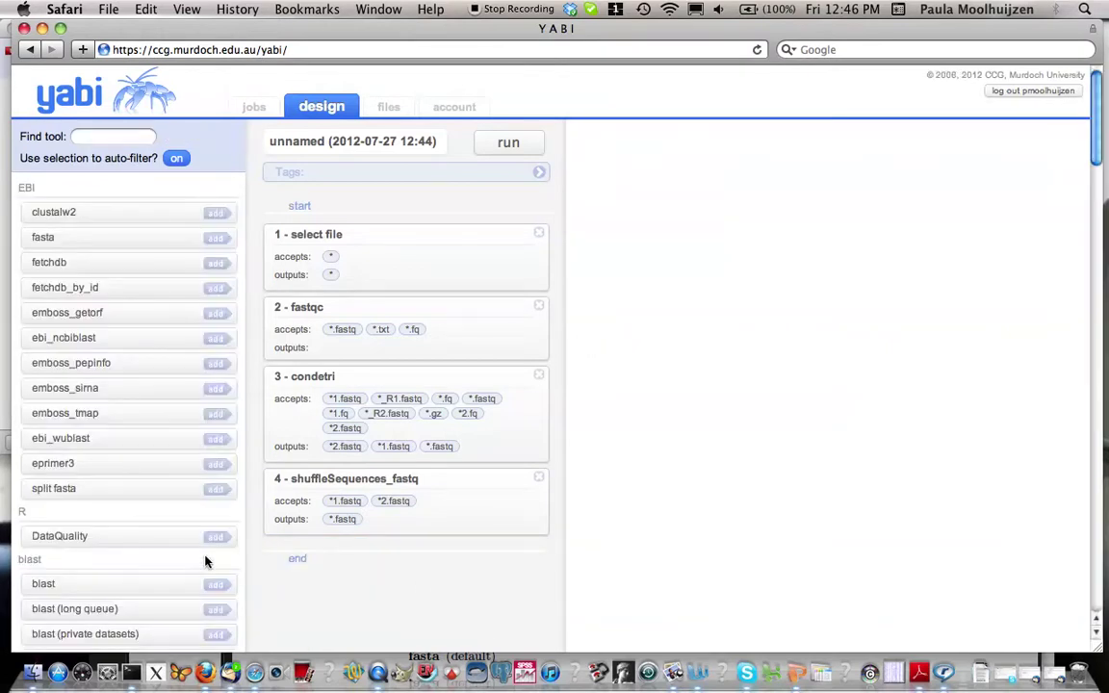
click(445, 507)
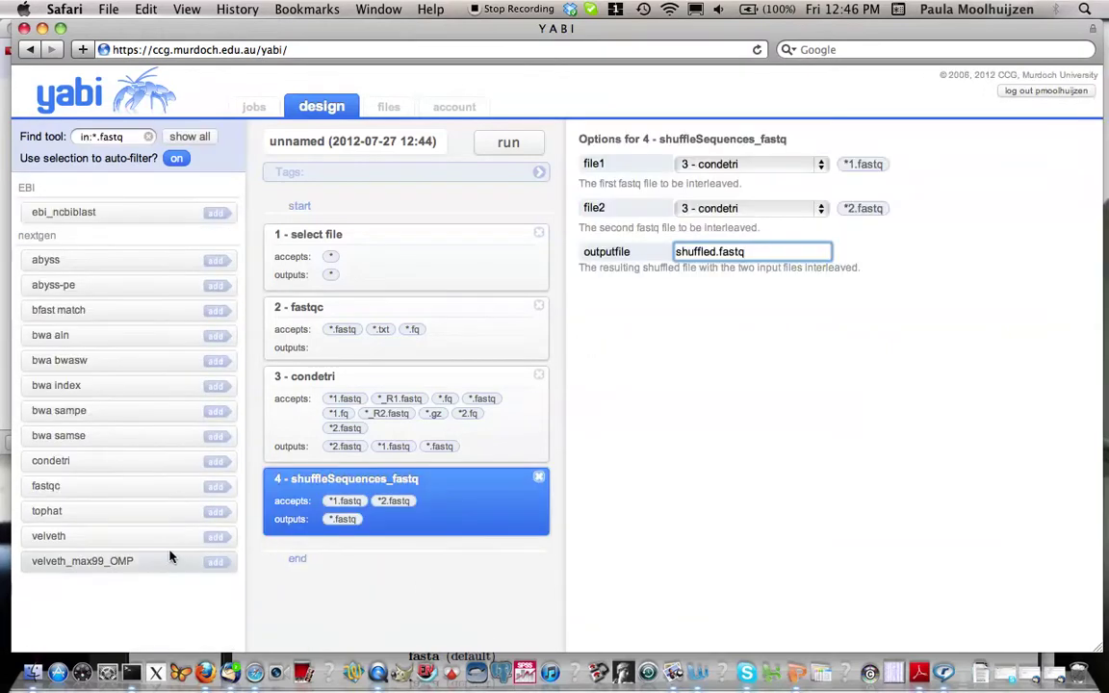
click(214, 562)
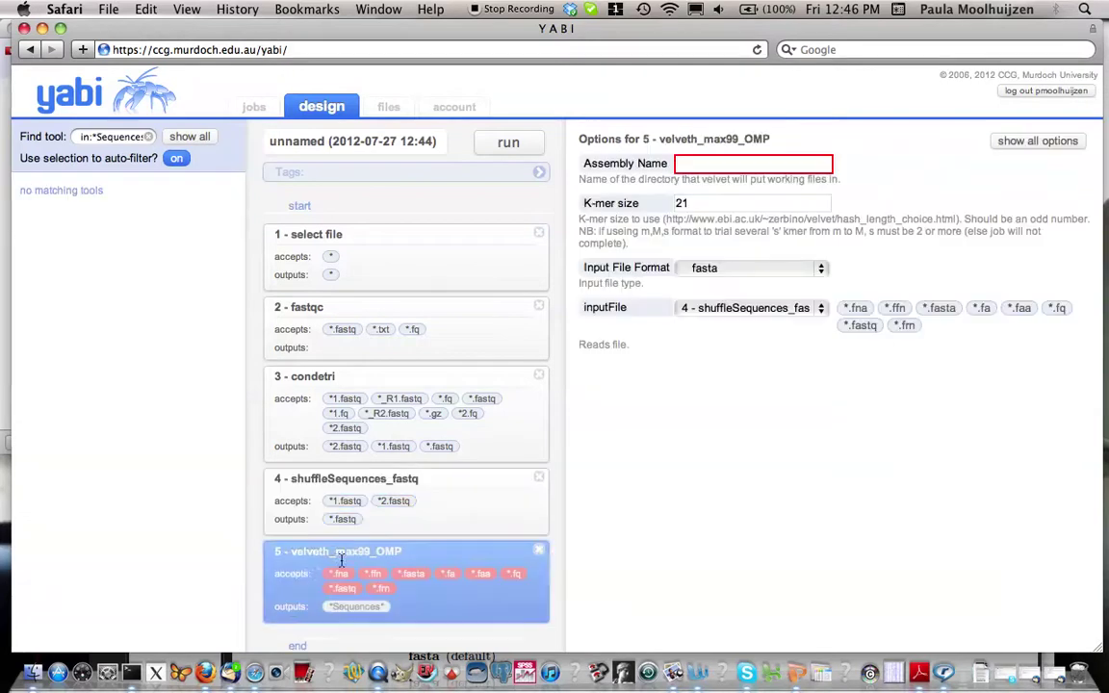
Show all velveth_max99_OMP options and set the assembly name to velvet, the K-mer size to 53 and the input file format to fastq
click(1028, 152)
click(762, 162)
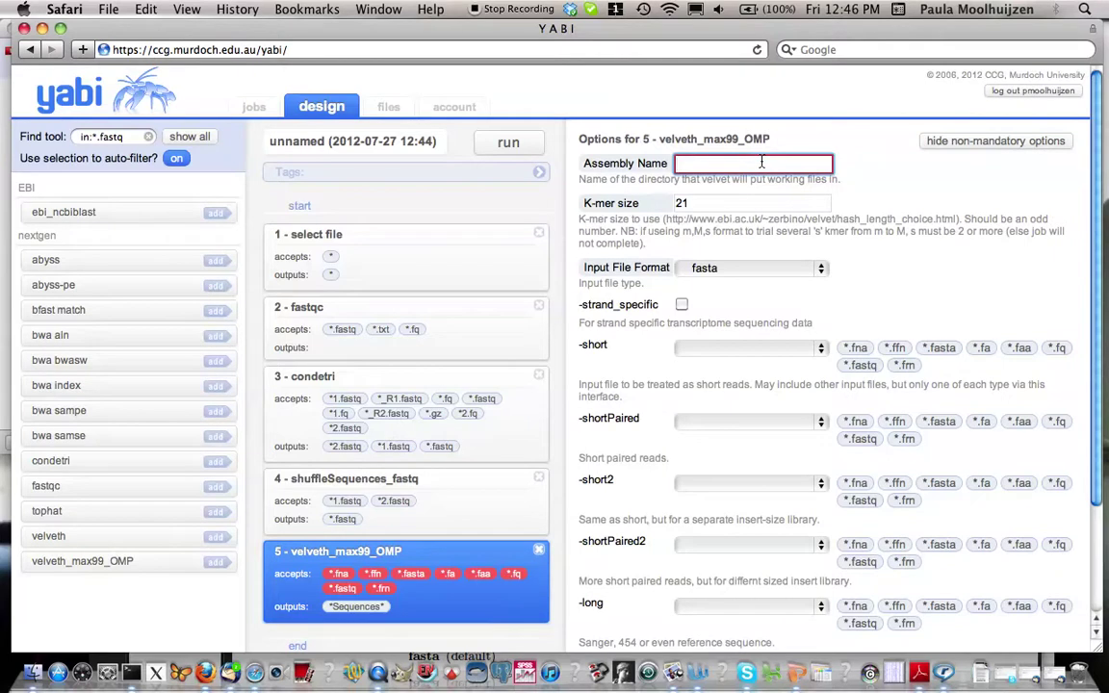
text(velv)
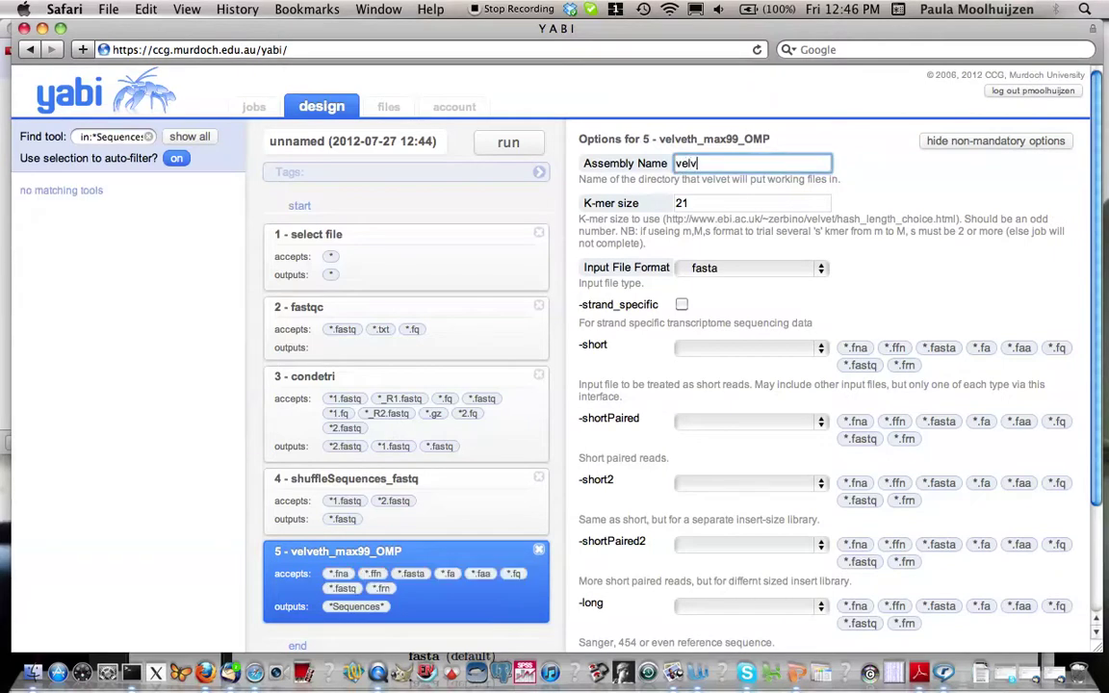
key(Tab)
text(53)
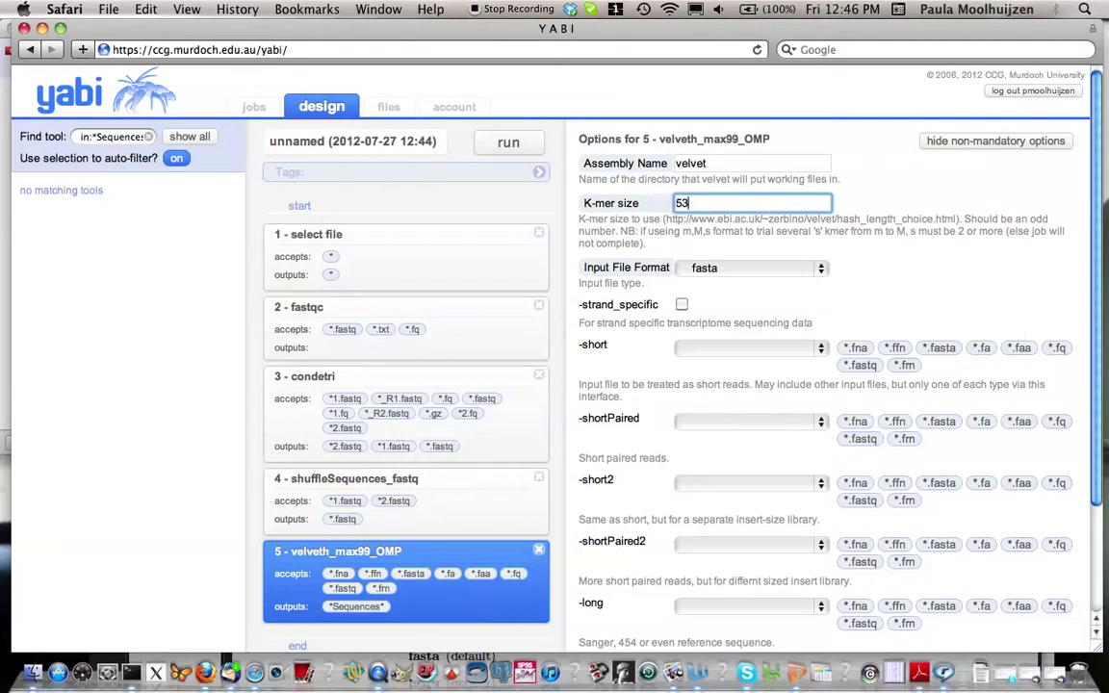
click(813, 270)
click(728, 289)
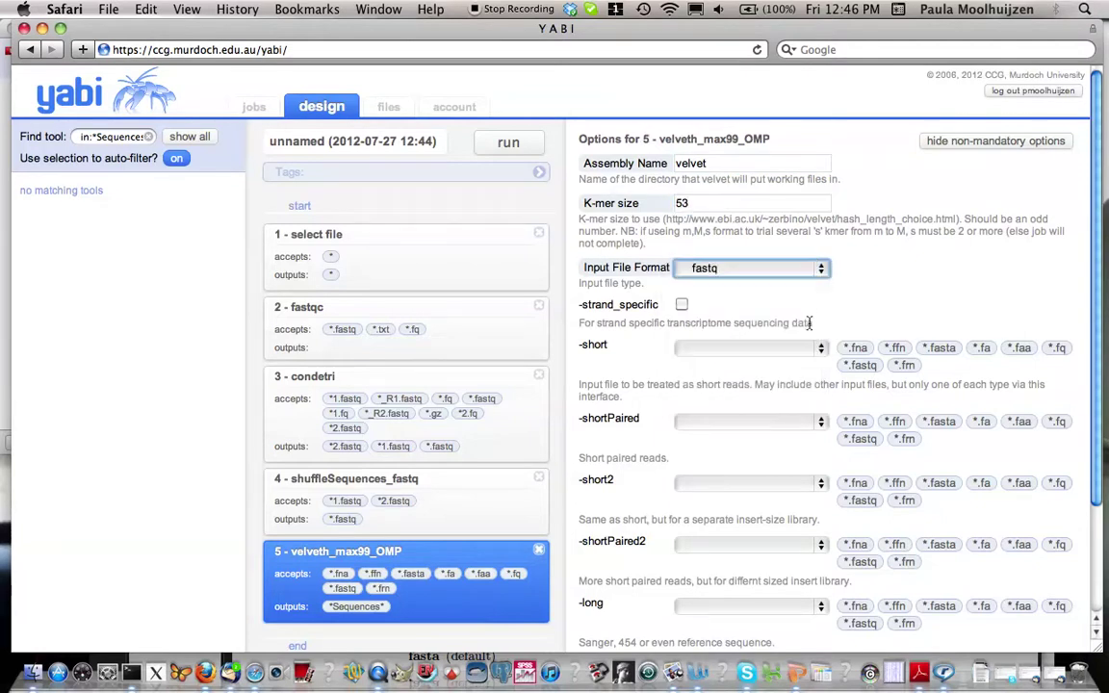
Set velveth_max99_OMP's shortPaired input to 4 - shuffleSequences_fastq and keep that same source for inputFile
click(819, 421)
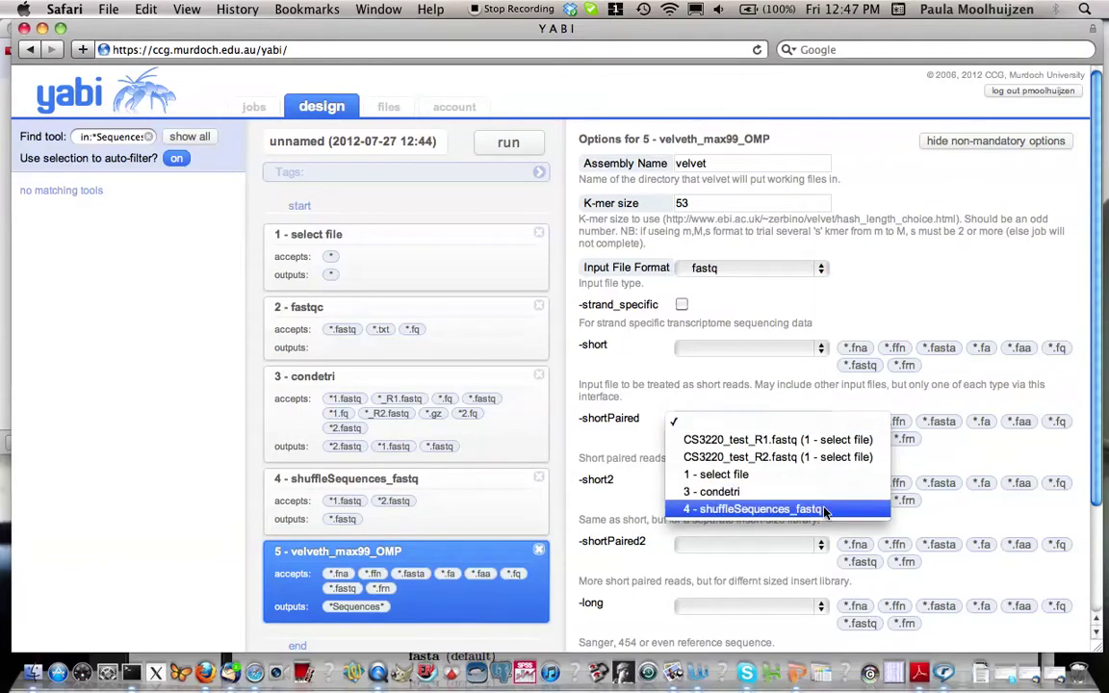
click(756, 508)
scroll(783, 486, down, 5)
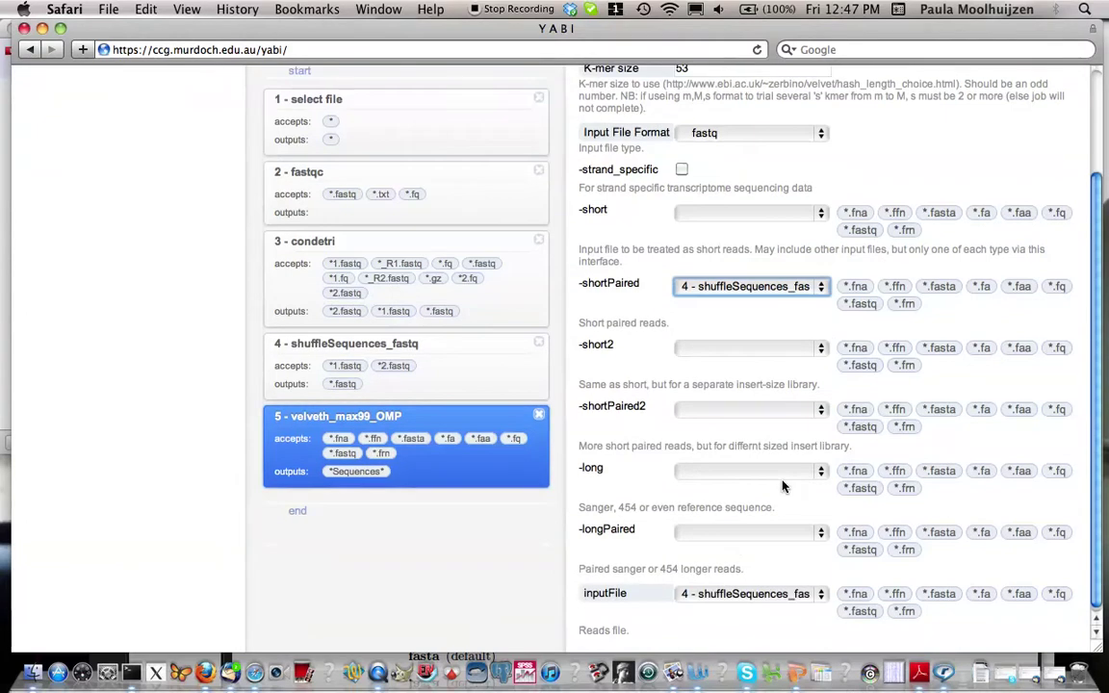
click(819, 591)
click(819, 594)
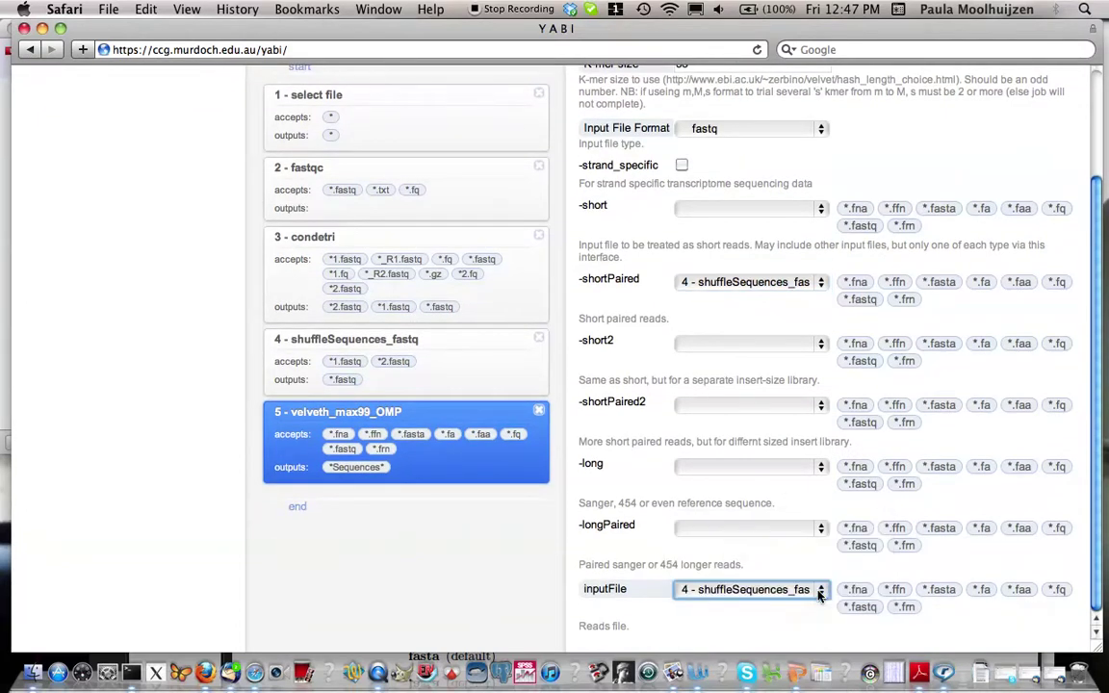
scroll(769, 611, up, 2)
scroll(767, 614, up, 3)
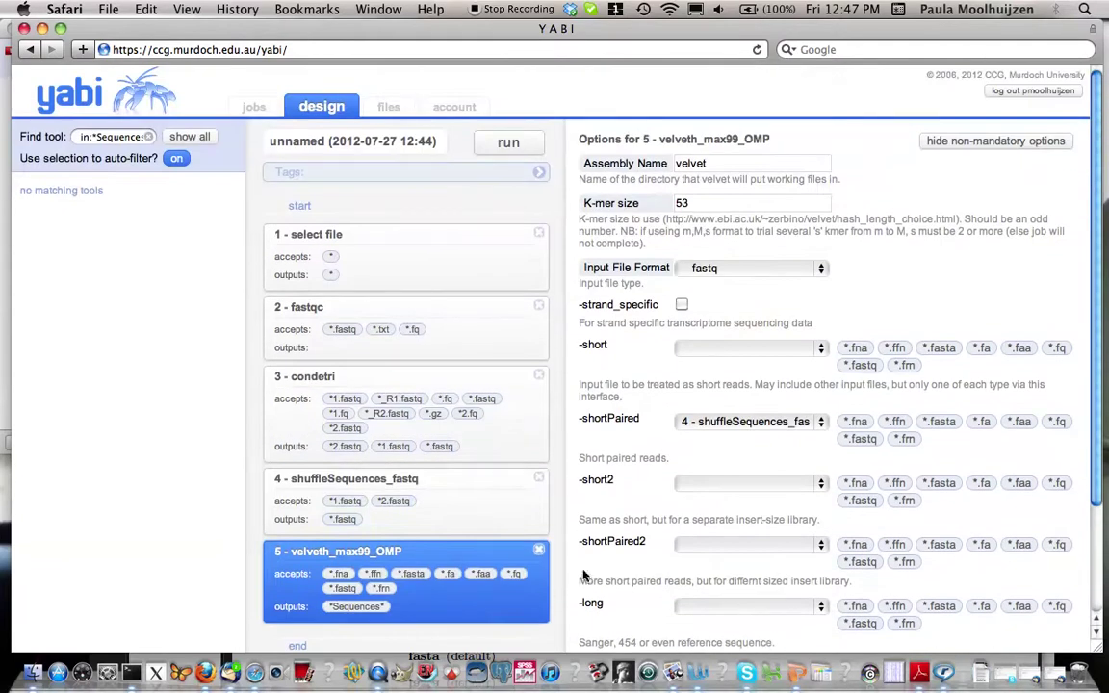
Search the tools for "vel", add velvetg_max99_OMP as the sixth workflow step and select it to show its options
click(75, 138)
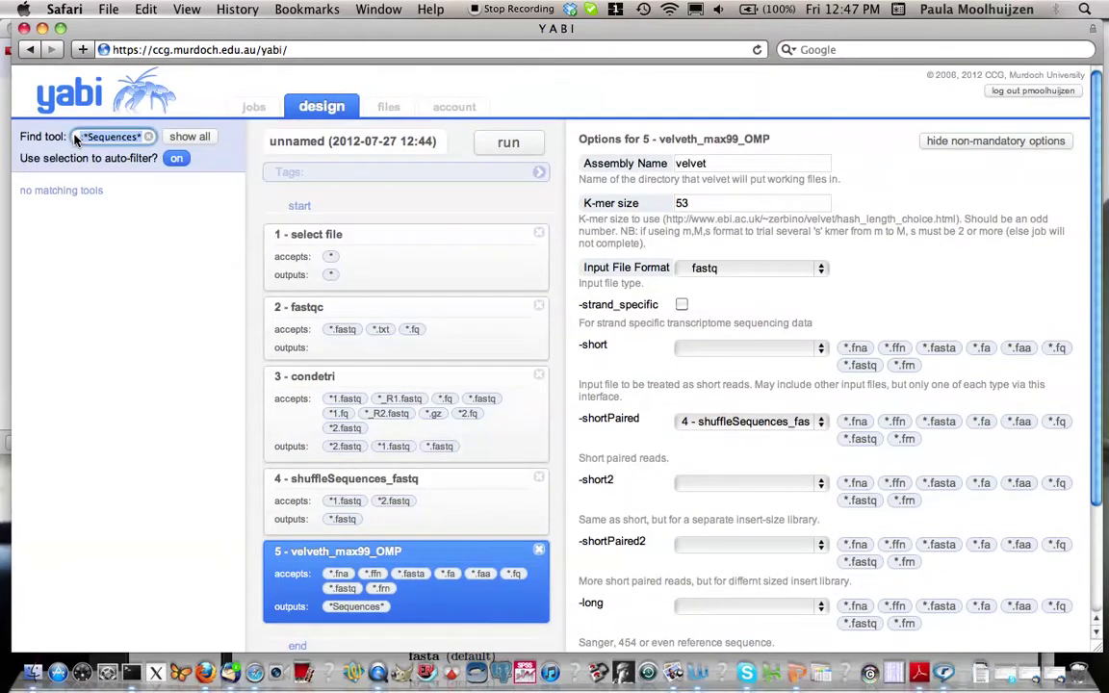
text(vel)
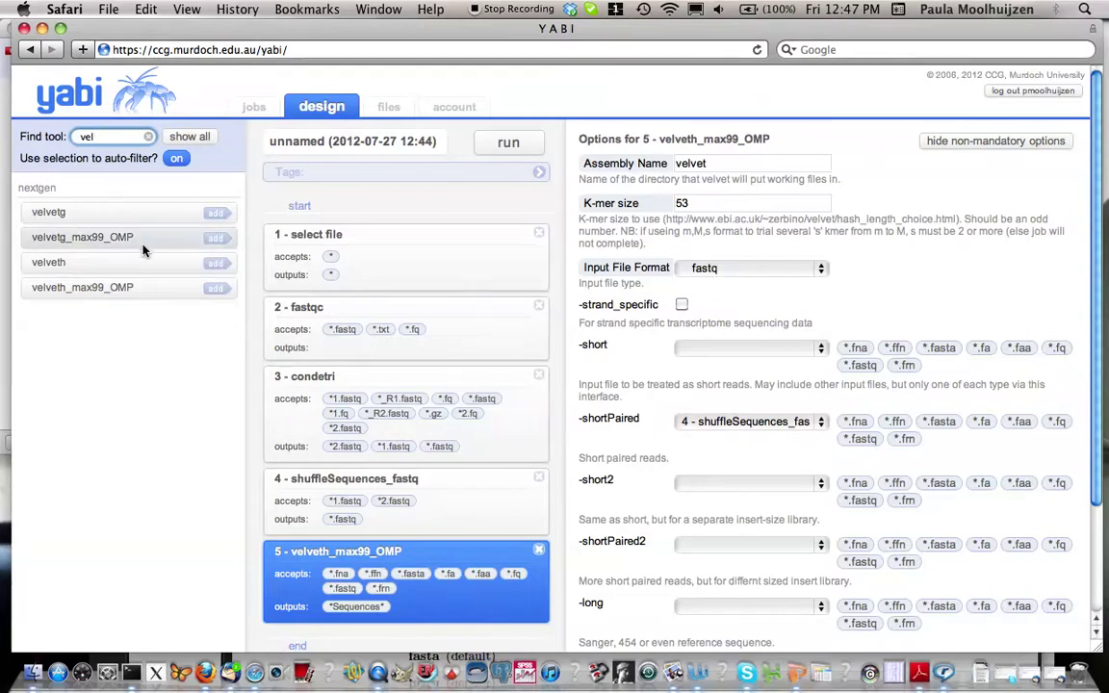
click(202, 242)
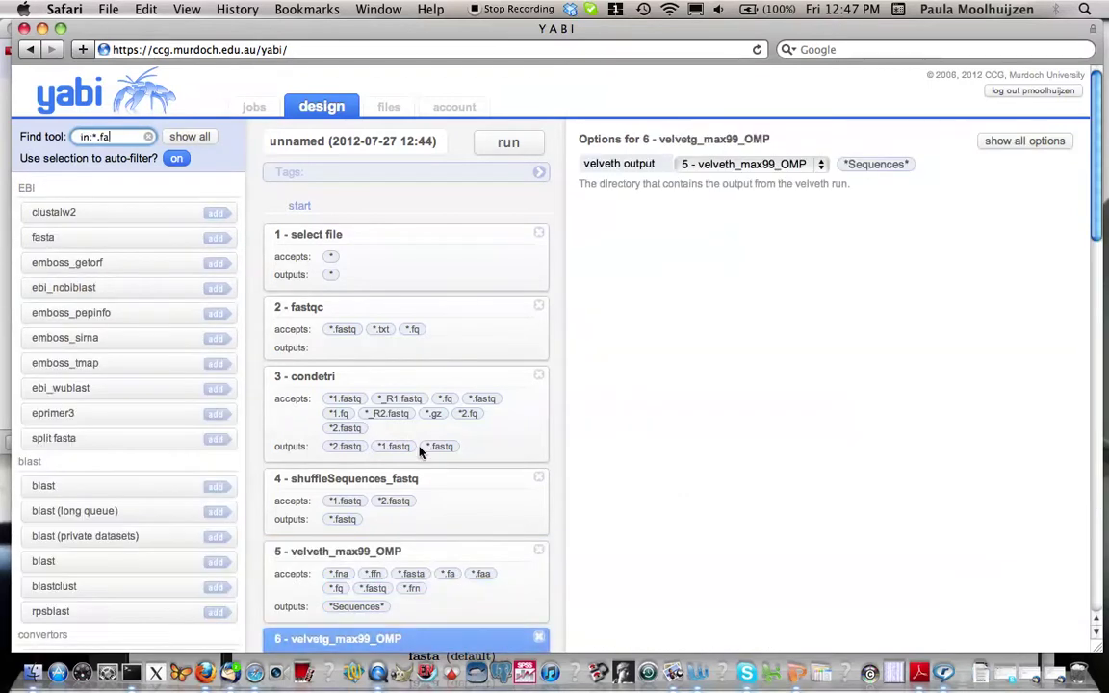
scroll(450, 486, down, 3)
scroll(449, 479, down, 2)
click(450, 470)
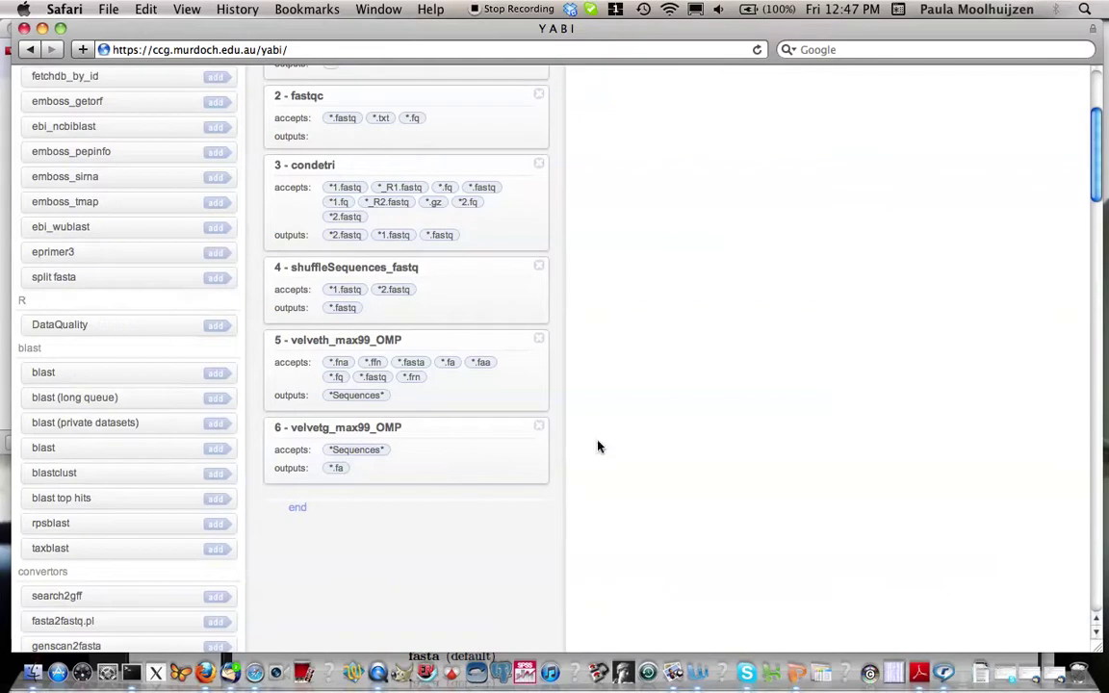
click(488, 464)
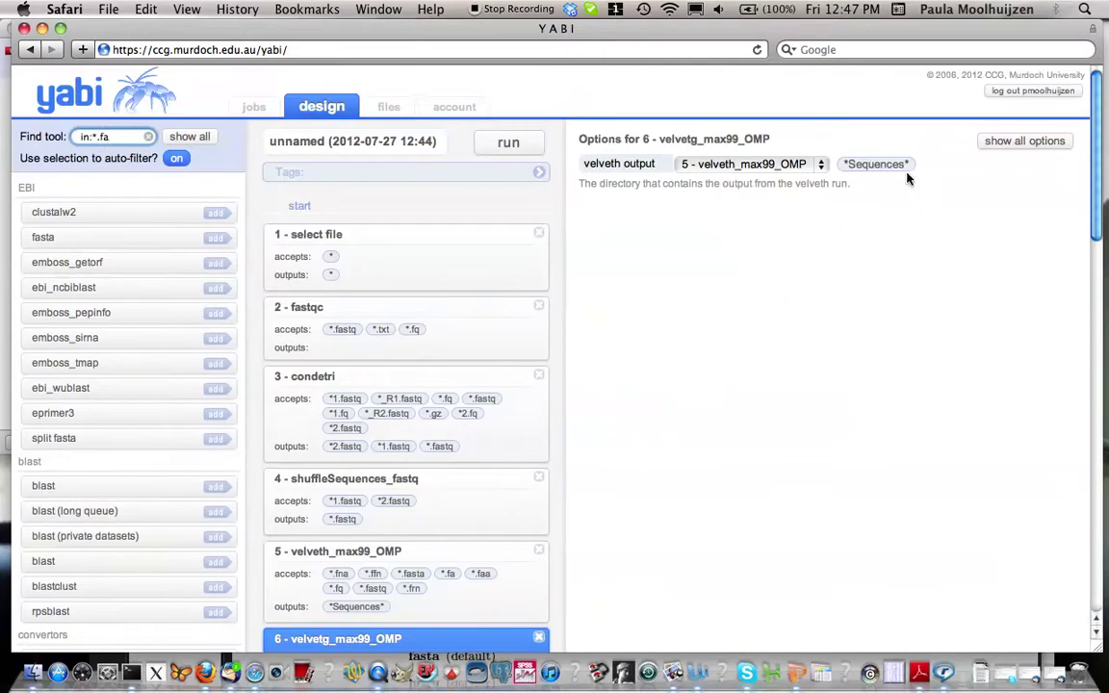
Show all velvetg_max99_OMP options and set ins_length to 300, read_trkg to yes and min_contig_lgth to 200
click(1006, 145)
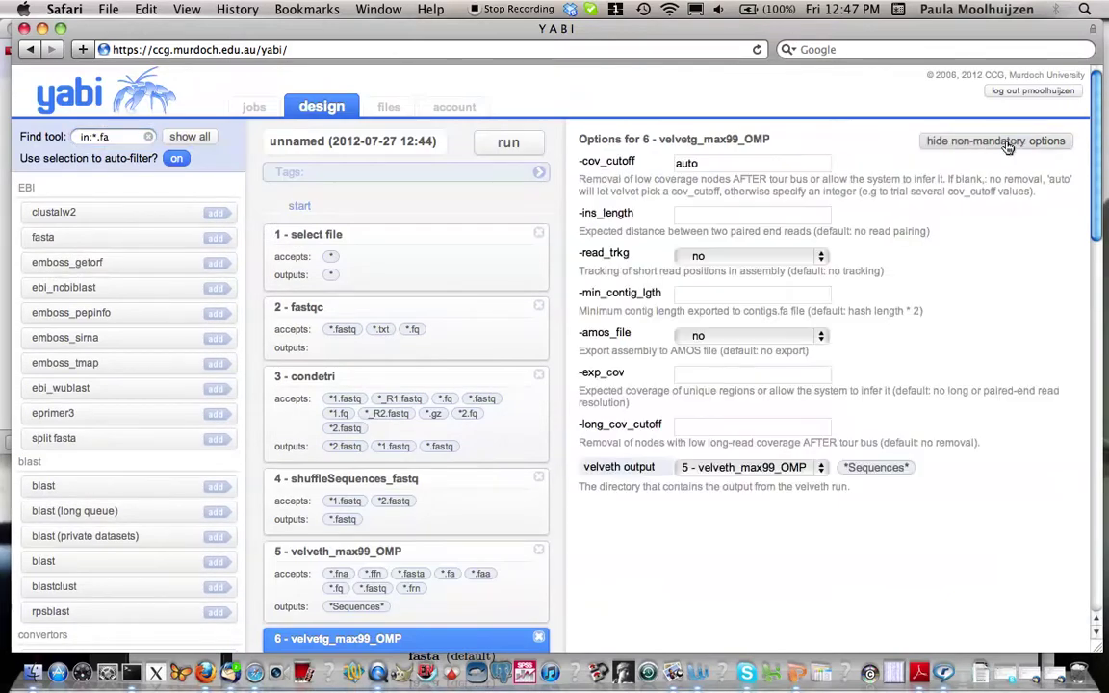
click(728, 215)
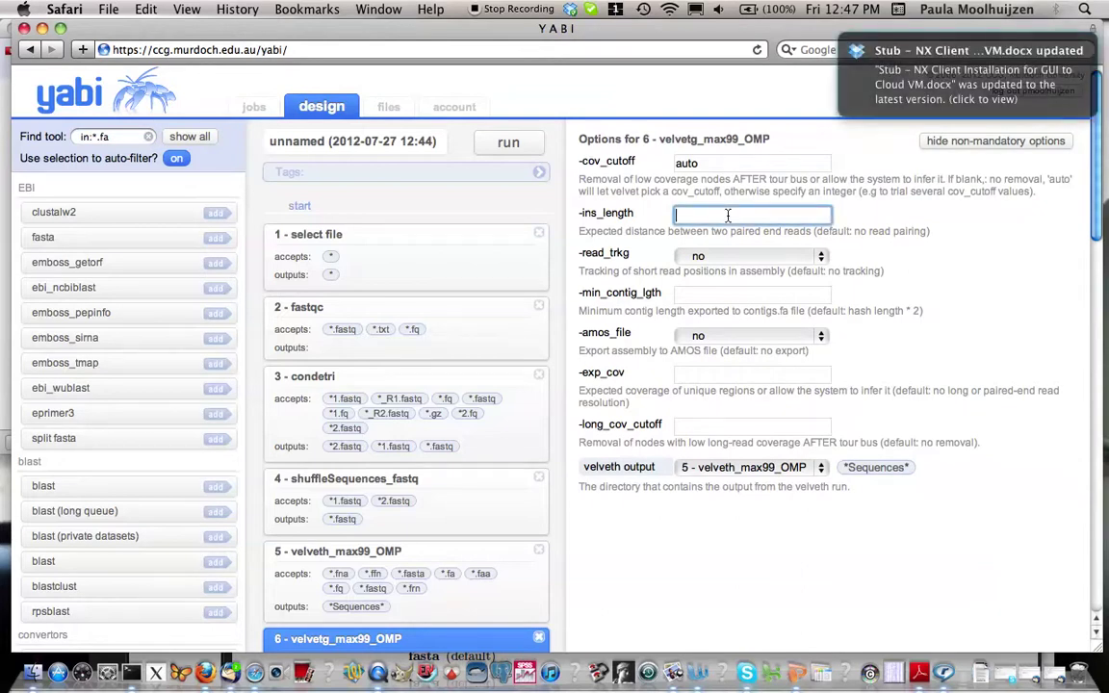
text(300)
click(779, 256)
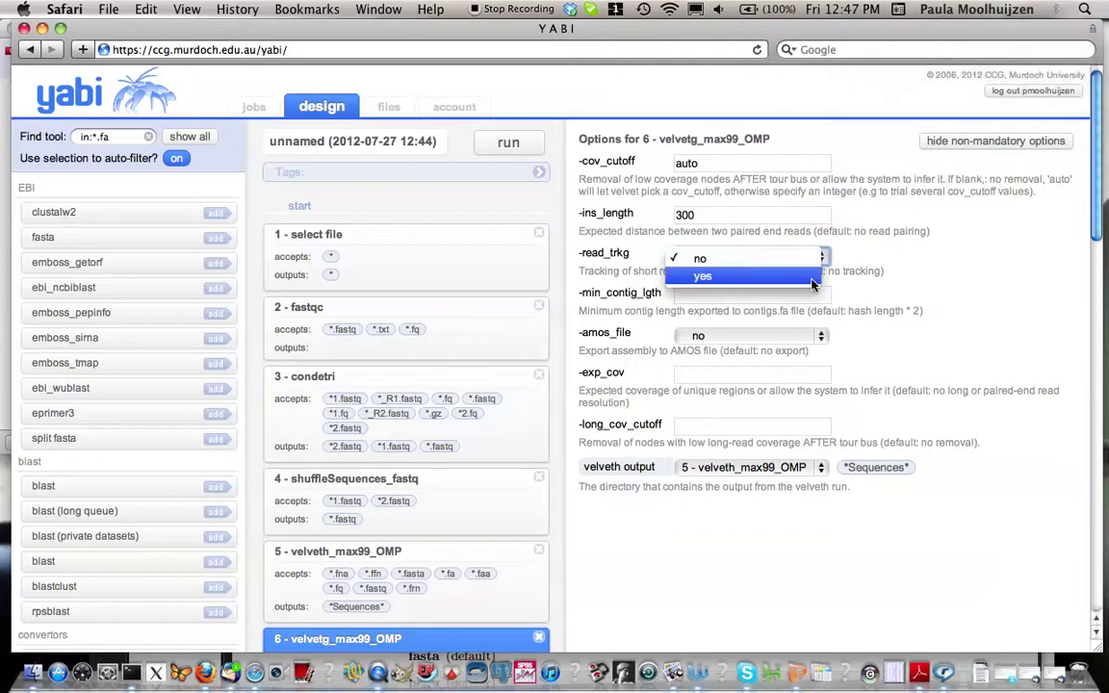
click(808, 276)
click(796, 295)
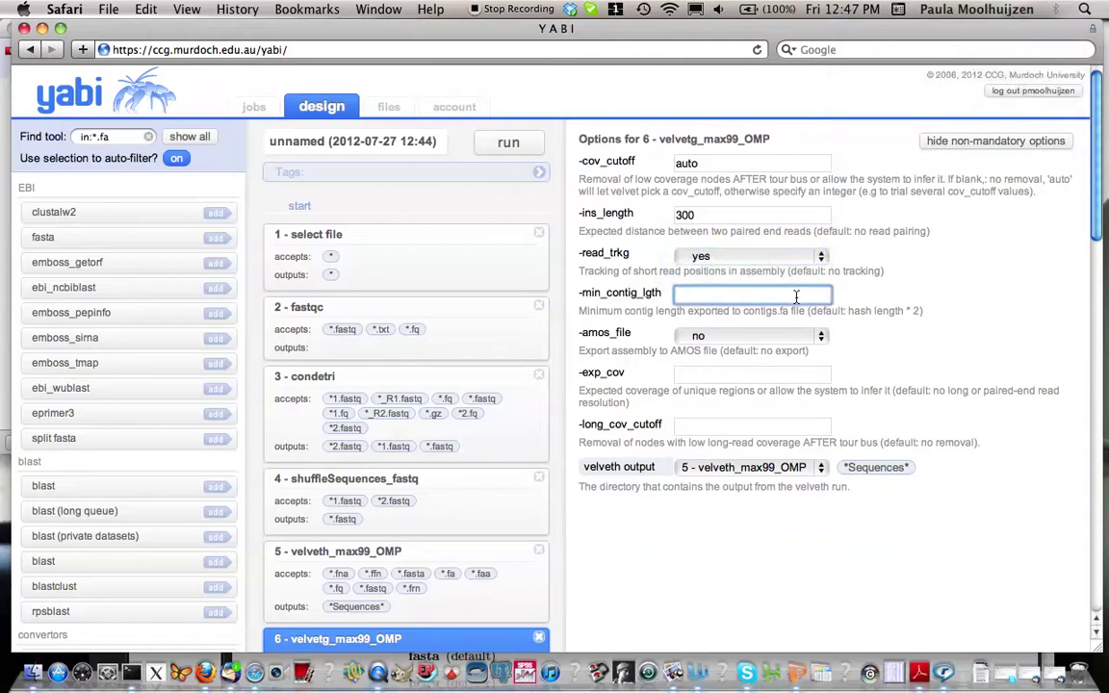
text(200)
Set velvetg_max99_OMP's exp_cov to 65 and keep 5 - velveth_max99_OMP as the velveth output
click(756, 375)
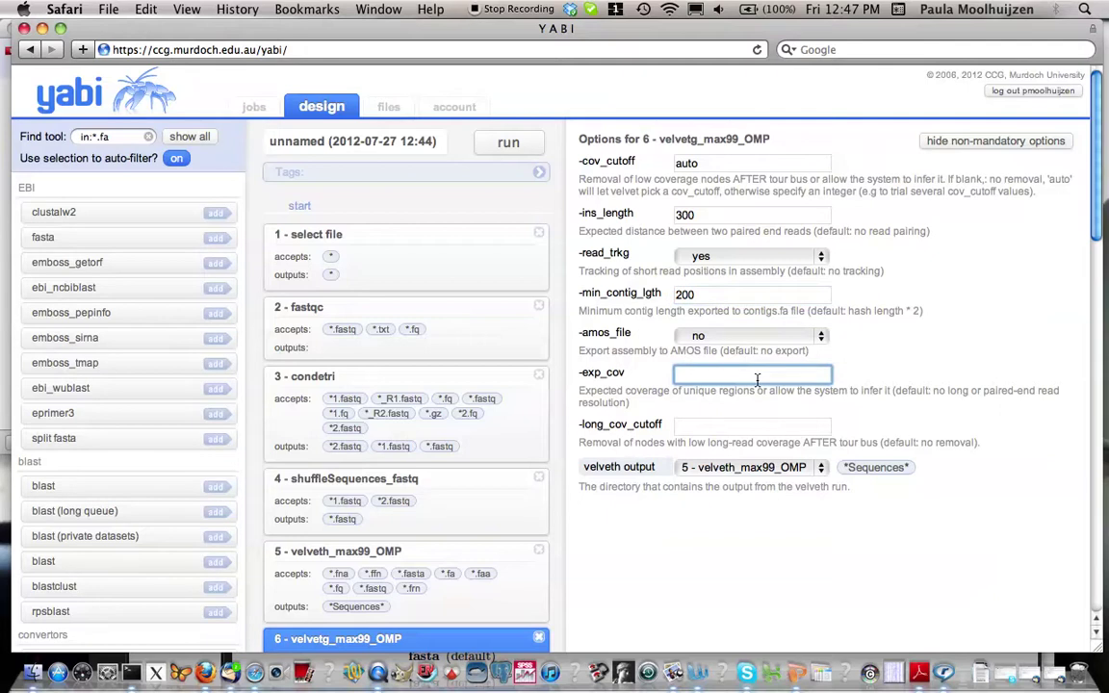
text(65)
click(818, 471)
click(818, 471)
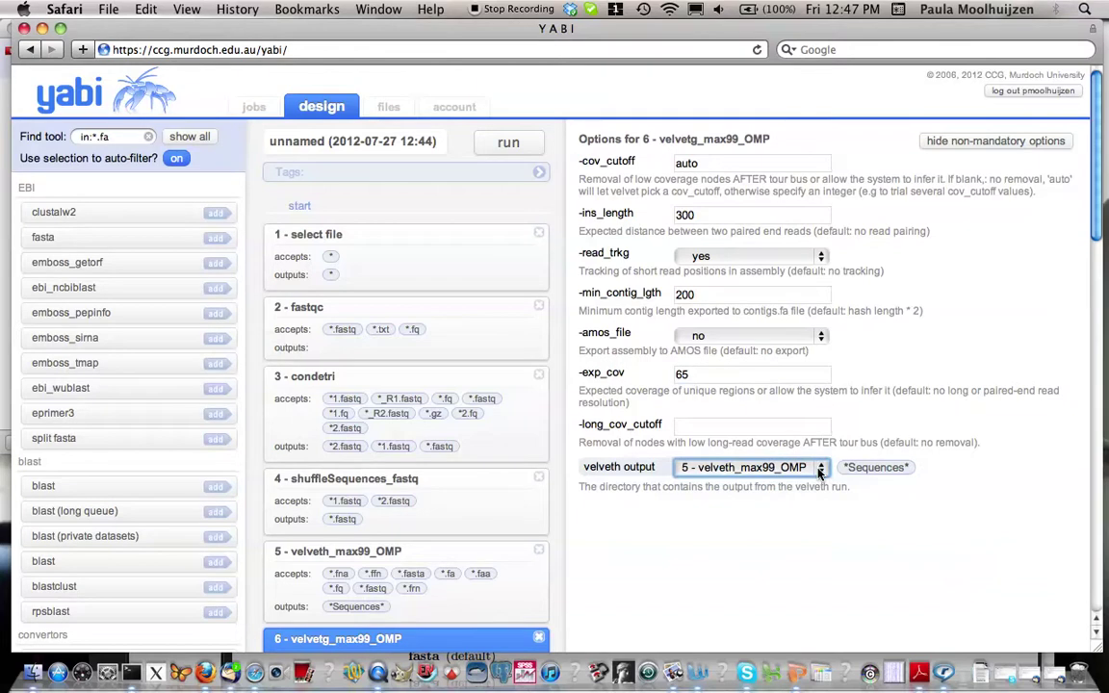
Rename the workflow as "velvet PE assembly"
scroll(656, 569, down, 3)
scroll(656, 569, up, 3)
scroll(602, 508, down, 1)
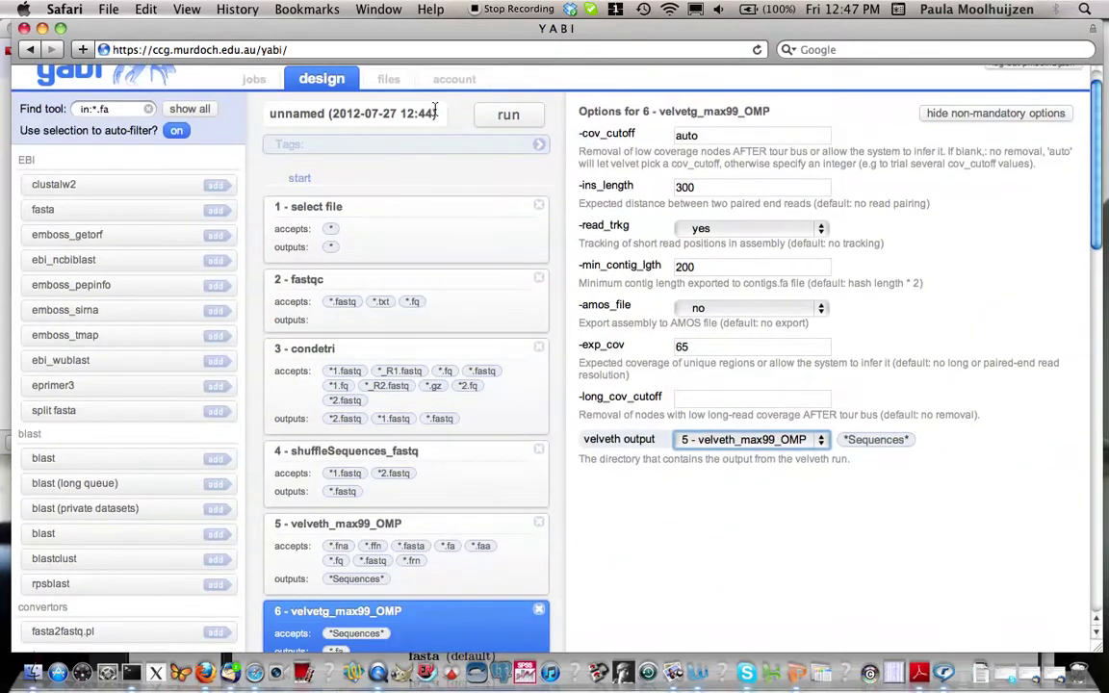
drag(437, 113, 236, 109)
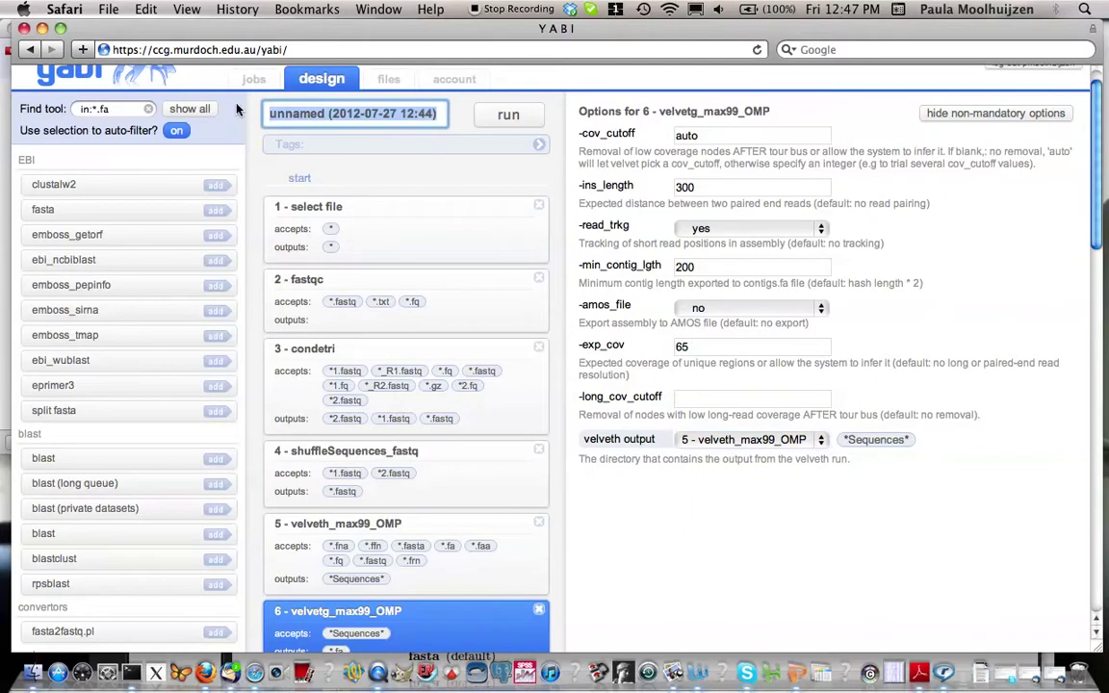
text(vel)
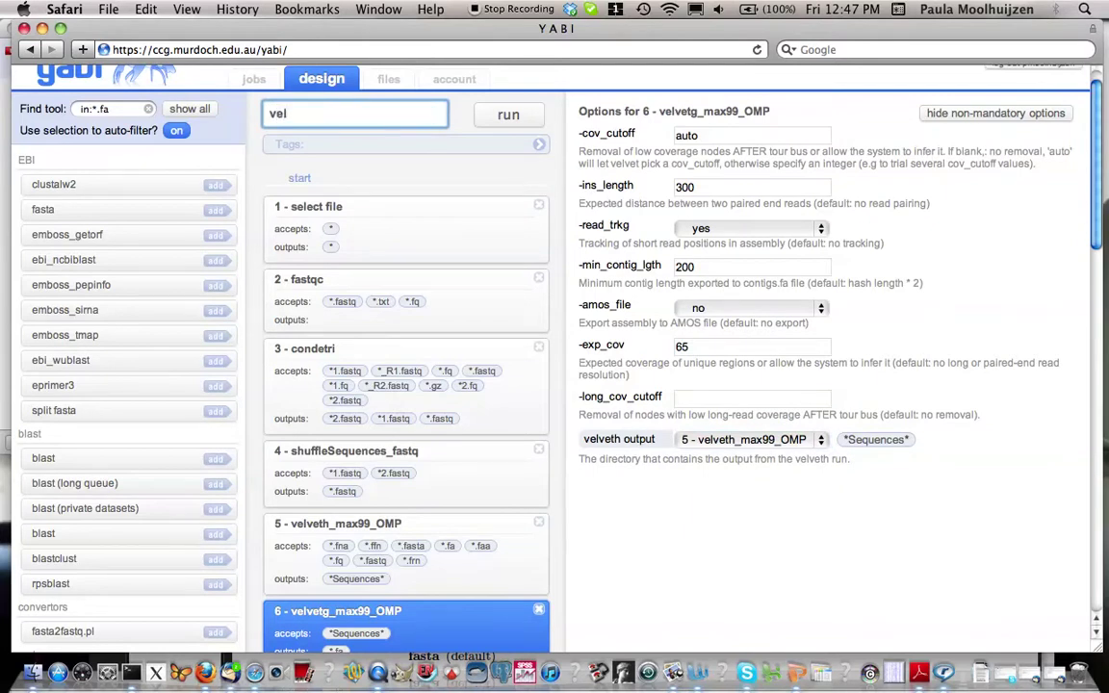
text(vet PE assembly)
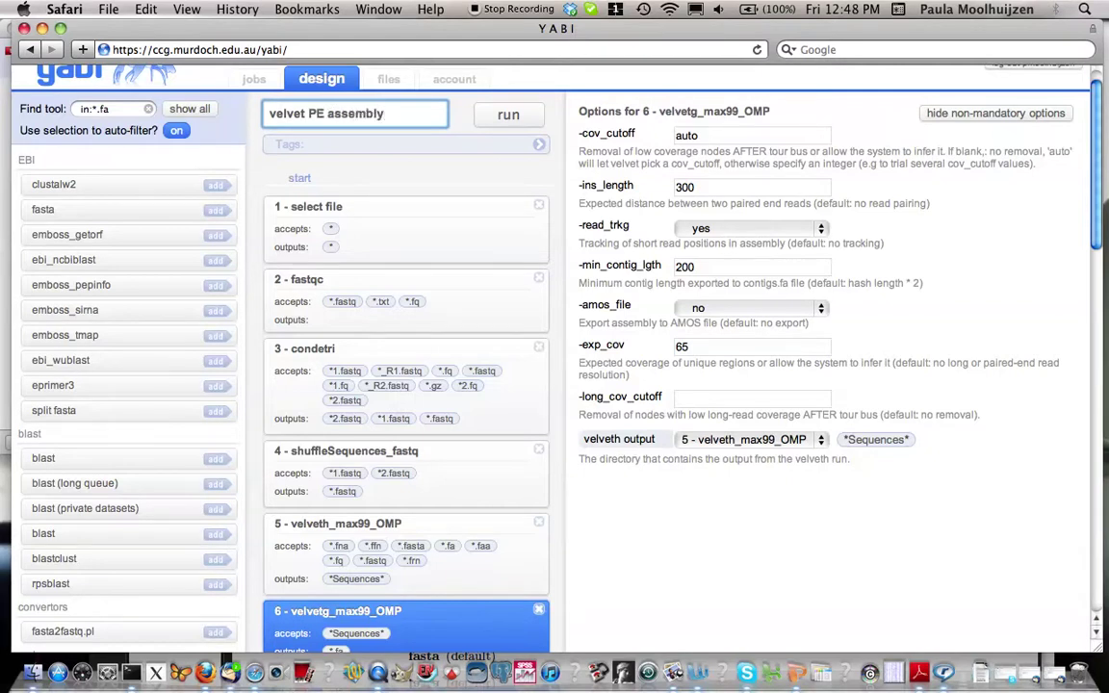
Save the tag Project1 on the workflow and run it
click(537, 145)
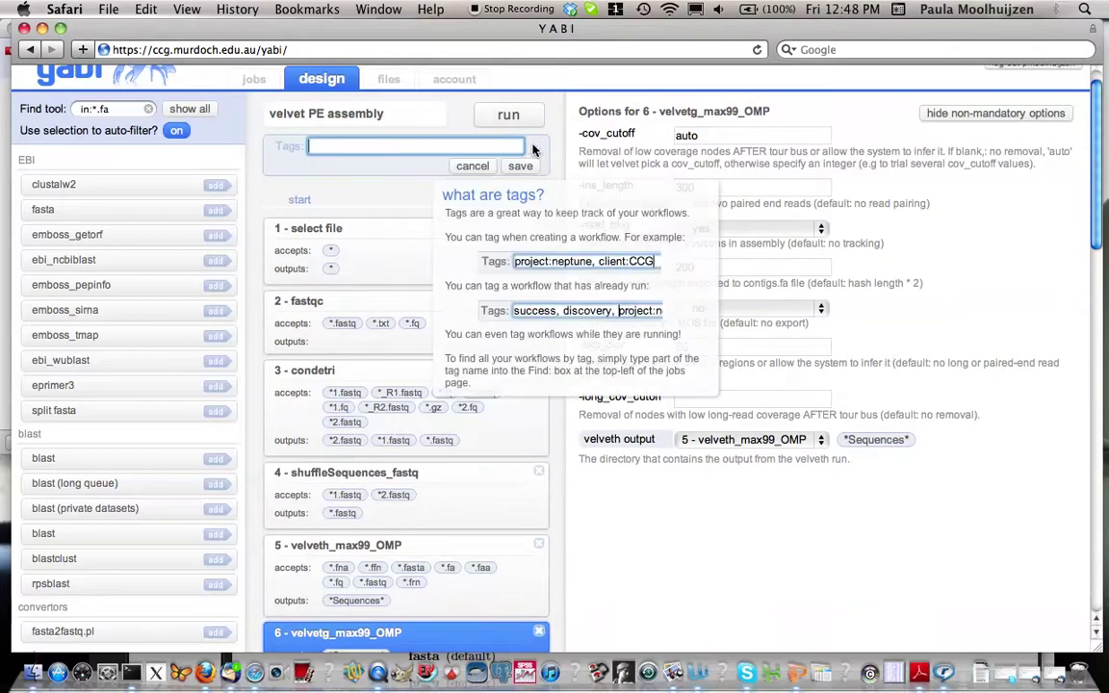
text(P)
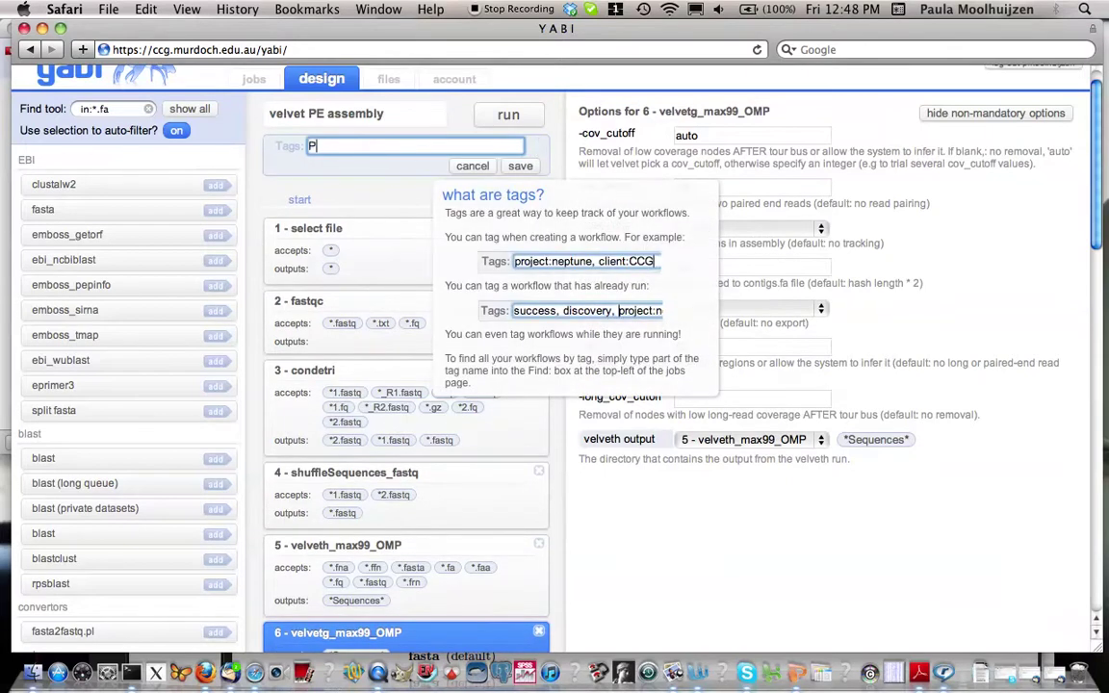
text(roject1)
click(519, 166)
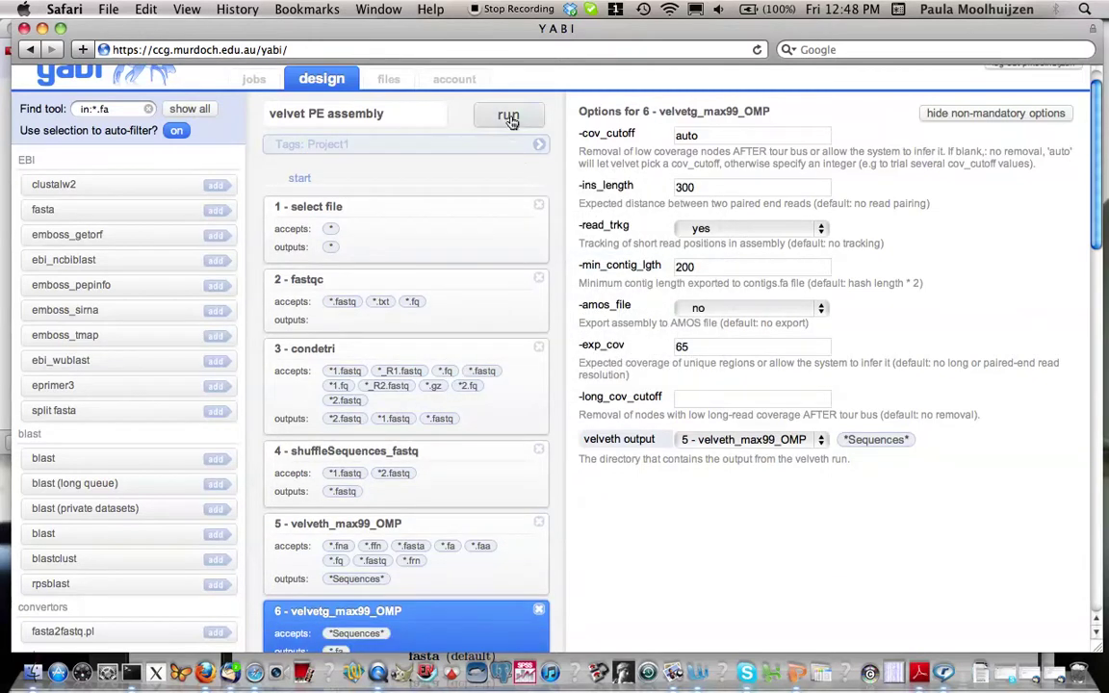
click(510, 120)
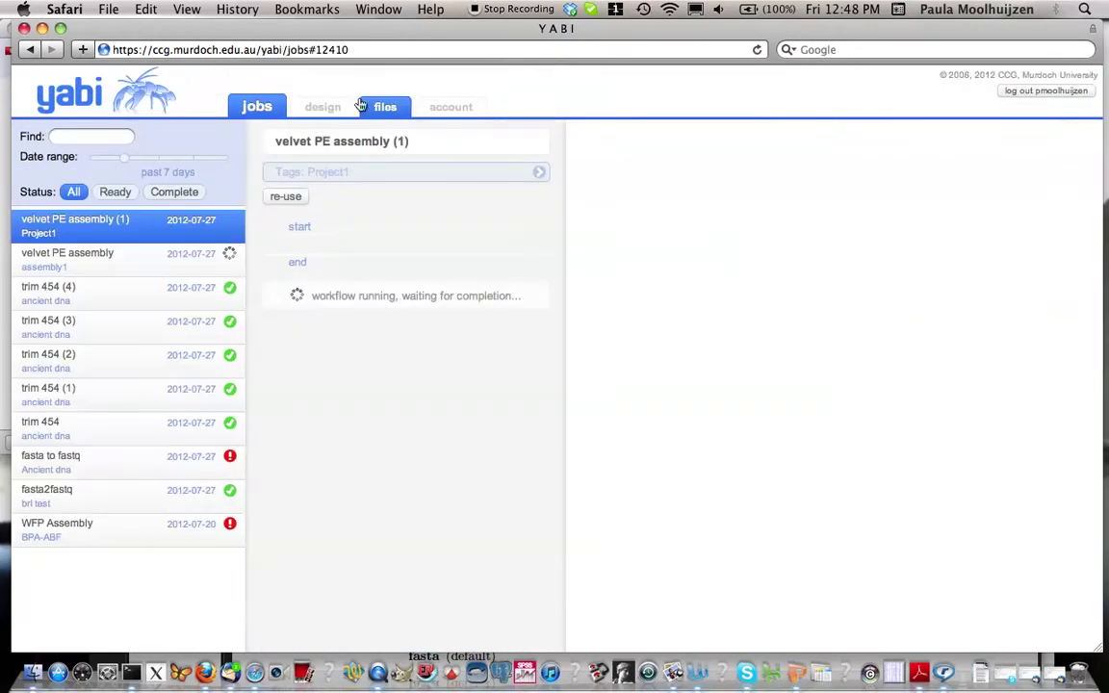